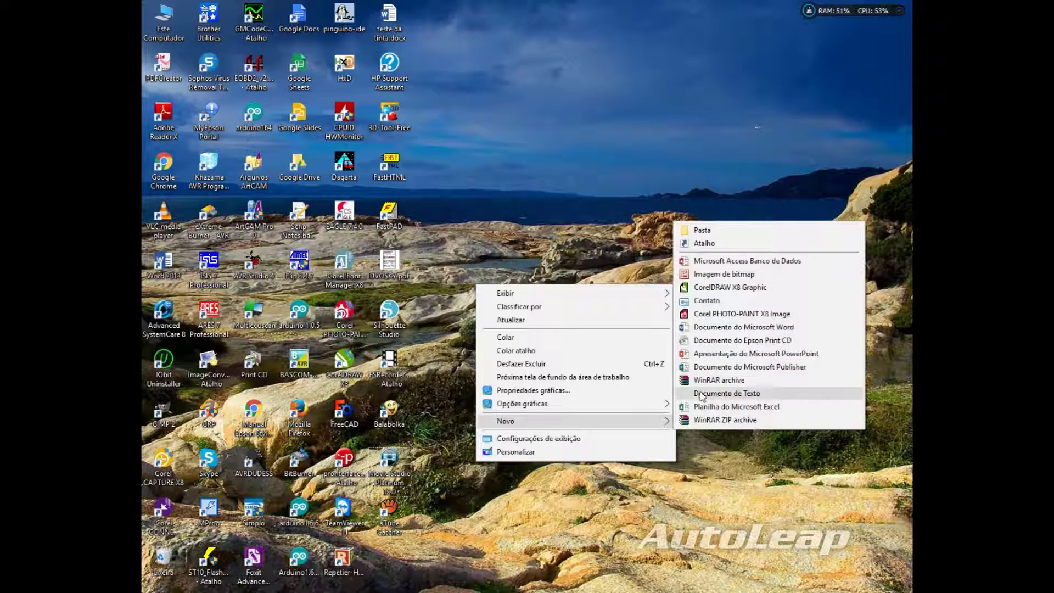
Create a new folder named ECUSIM on the desktop
click(706, 232)
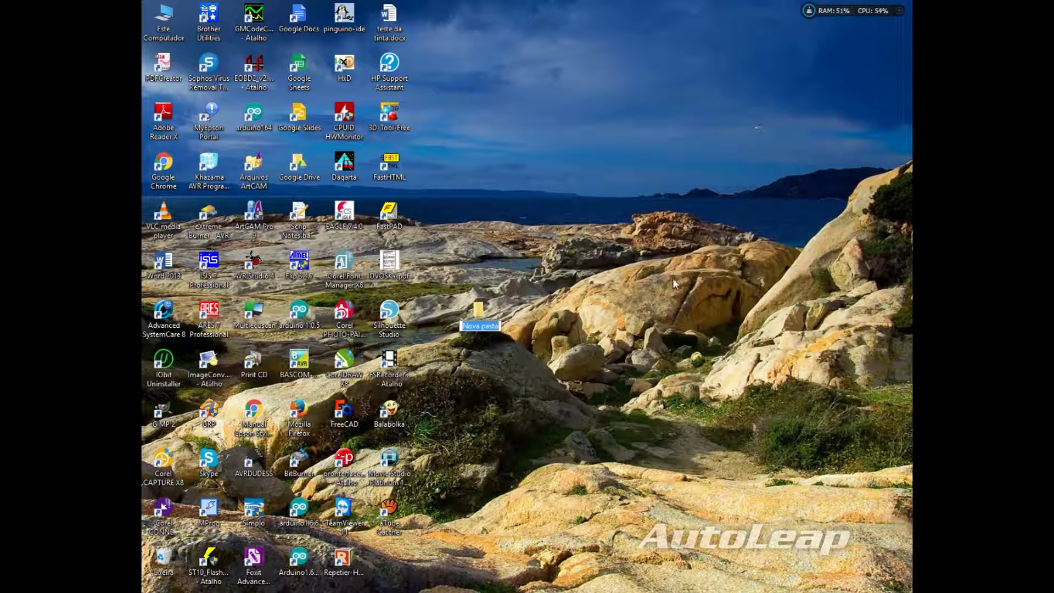
text(ECUSIM)
key(Return)
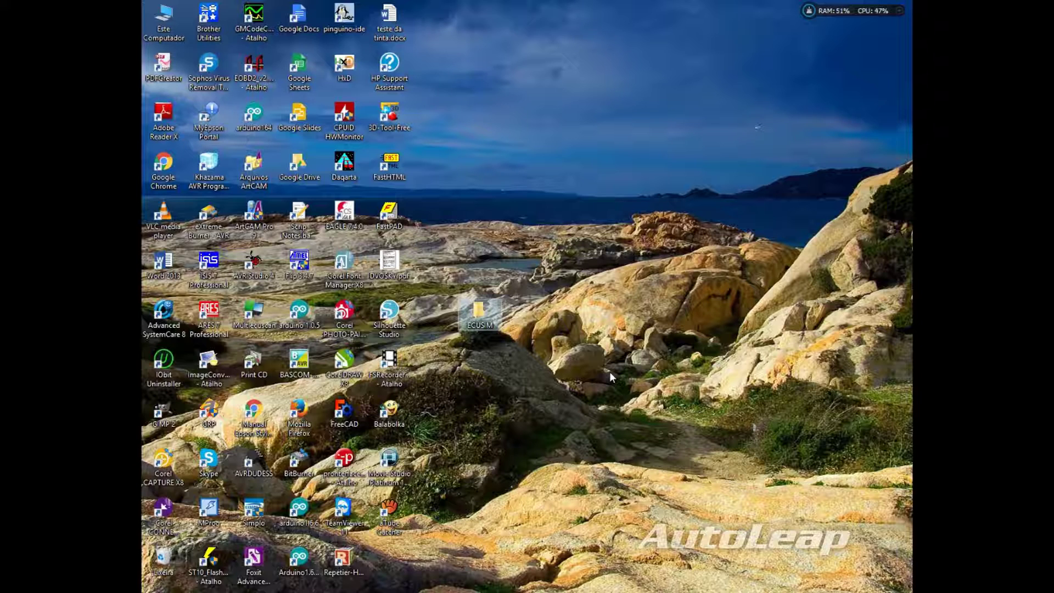
click(558, 397)
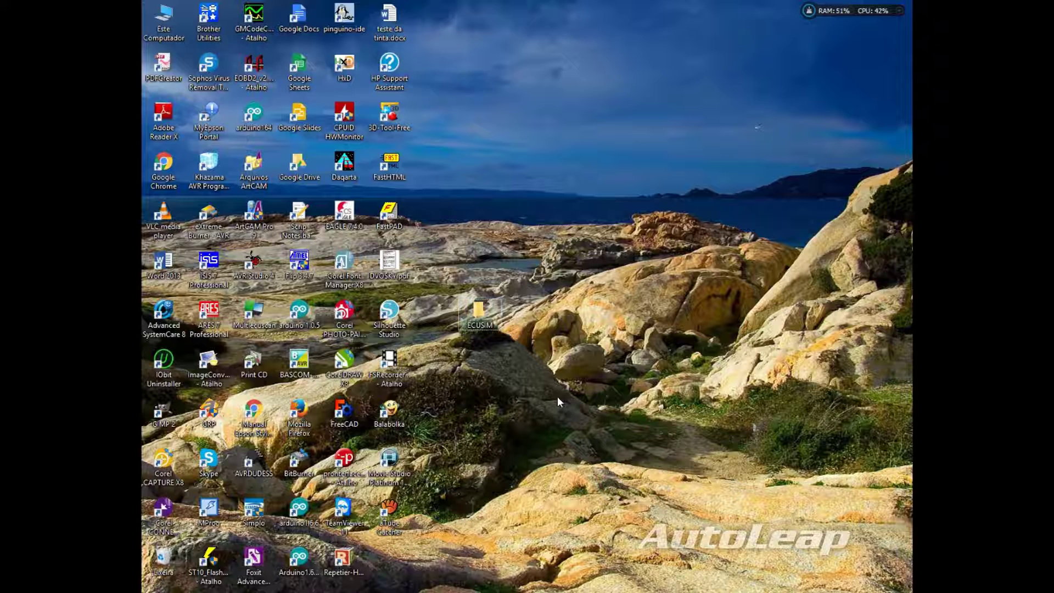
Open the new ECUSIM folder and browse from there to New ECUSIM\ECUSIMv16 Graf\CD_ECUSIMv16 on drive D
click(483, 327)
key(Return)
double_click(490, 312)
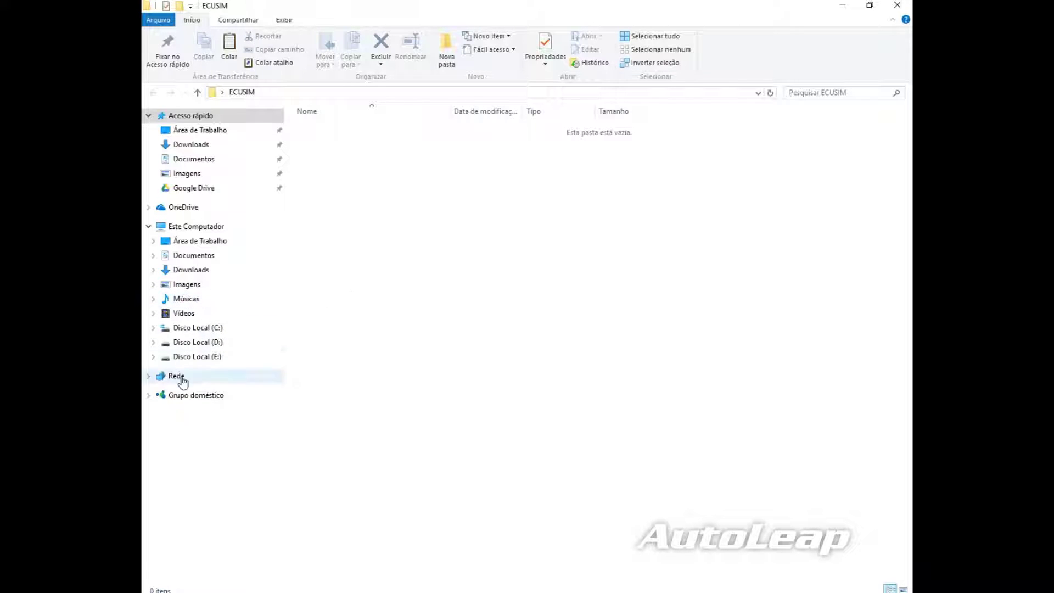
click(199, 343)
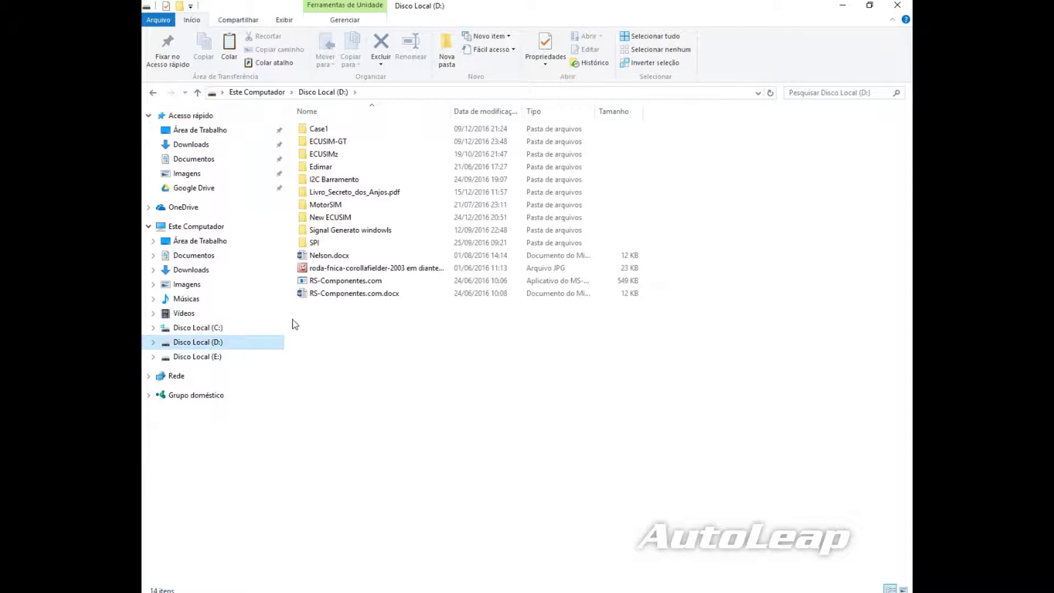
double_click(342, 219)
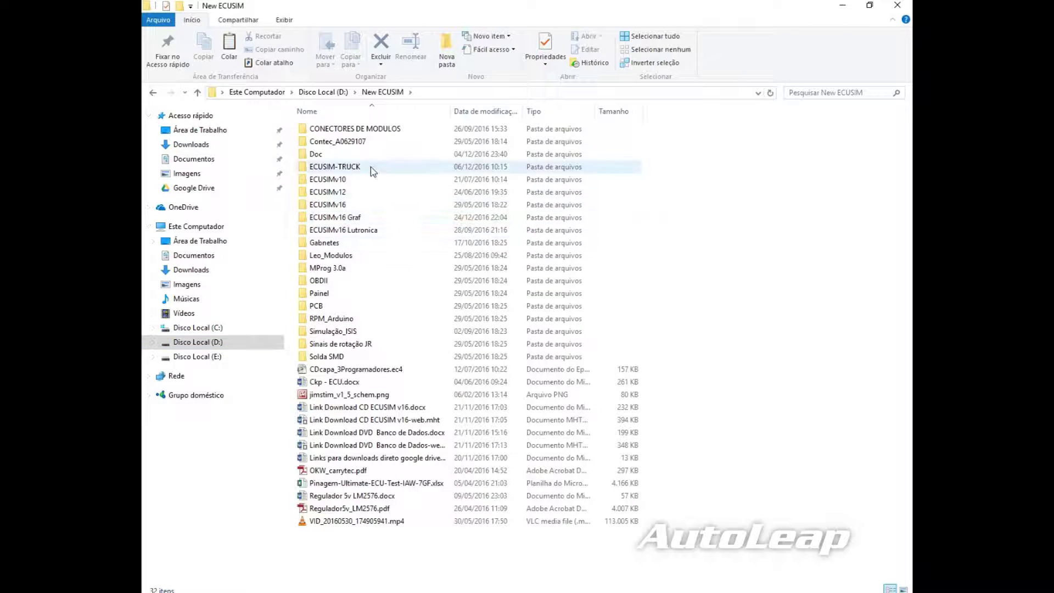
click(362, 218)
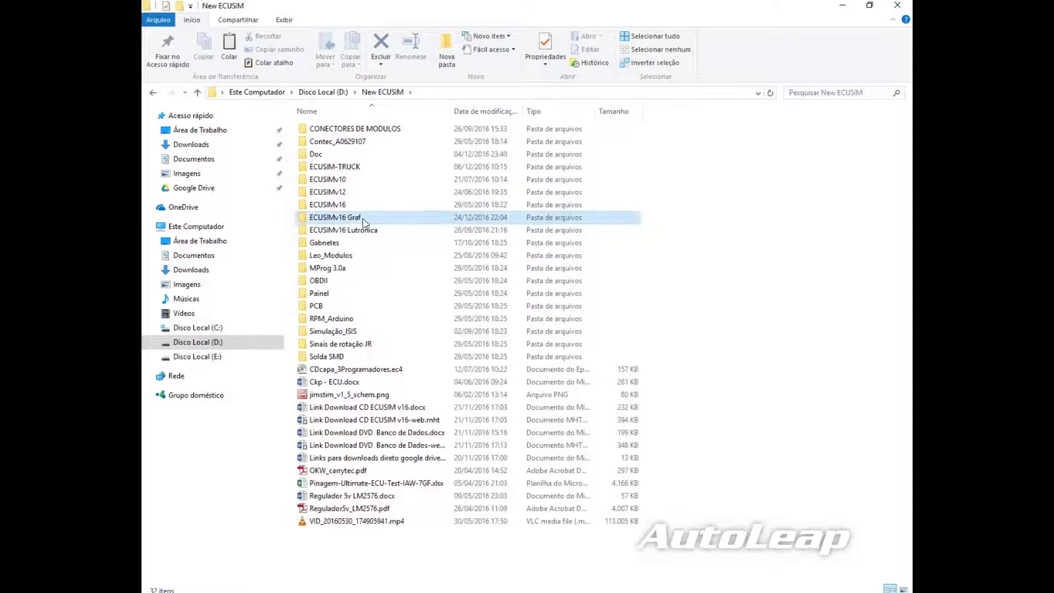
double_click(362, 219)
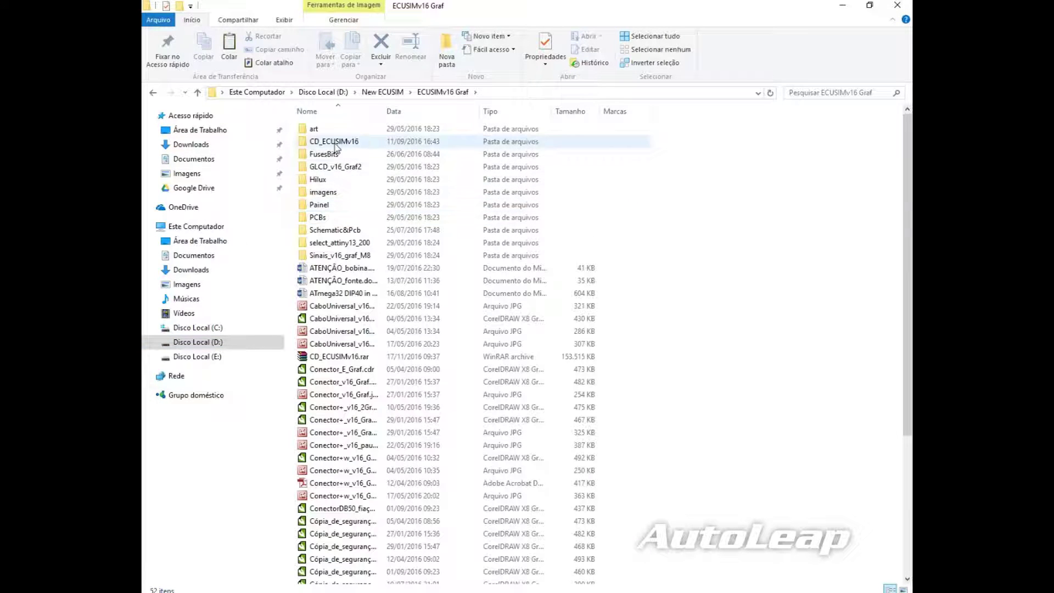
double_click(368, 144)
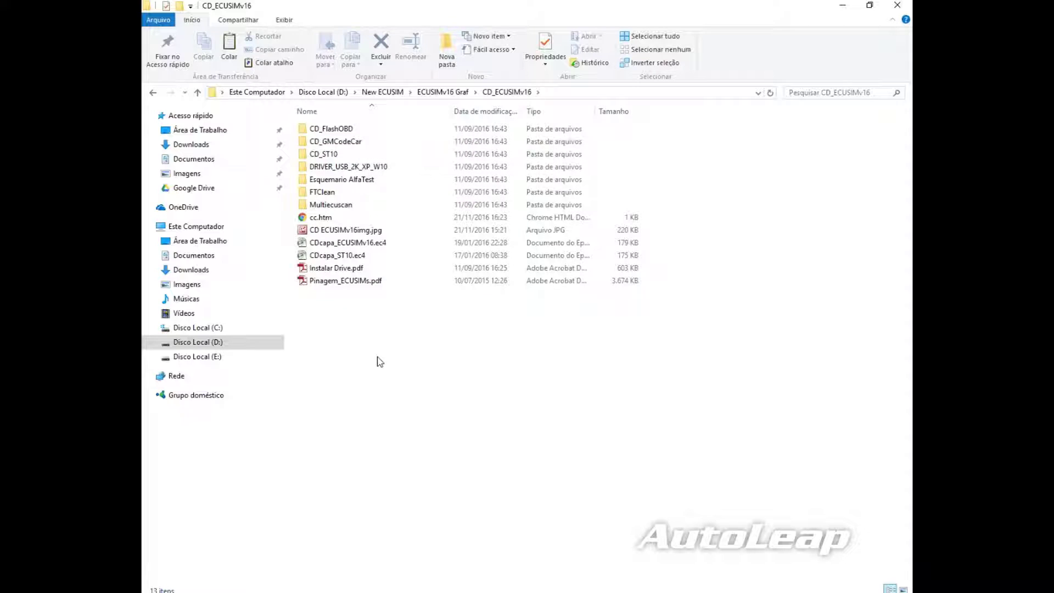
Copy all files and folders in CD_ECUSIMv16
drag(468, 351, 330, 130)
right_click(329, 130)
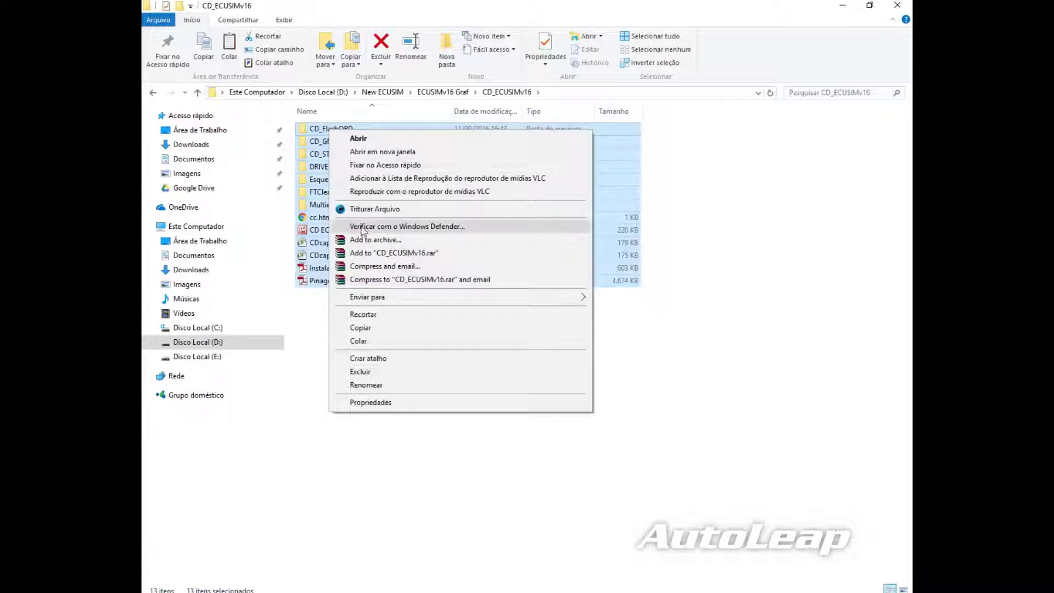
click(383, 329)
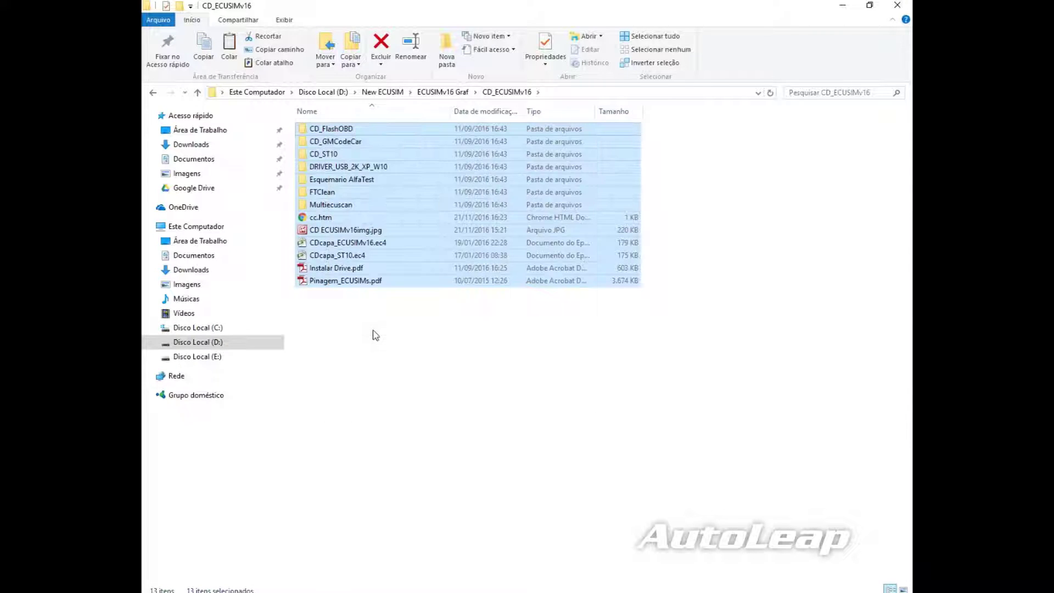
Paste the copied CD contents into the ECUSIM folder on the desktop
click(210, 132)
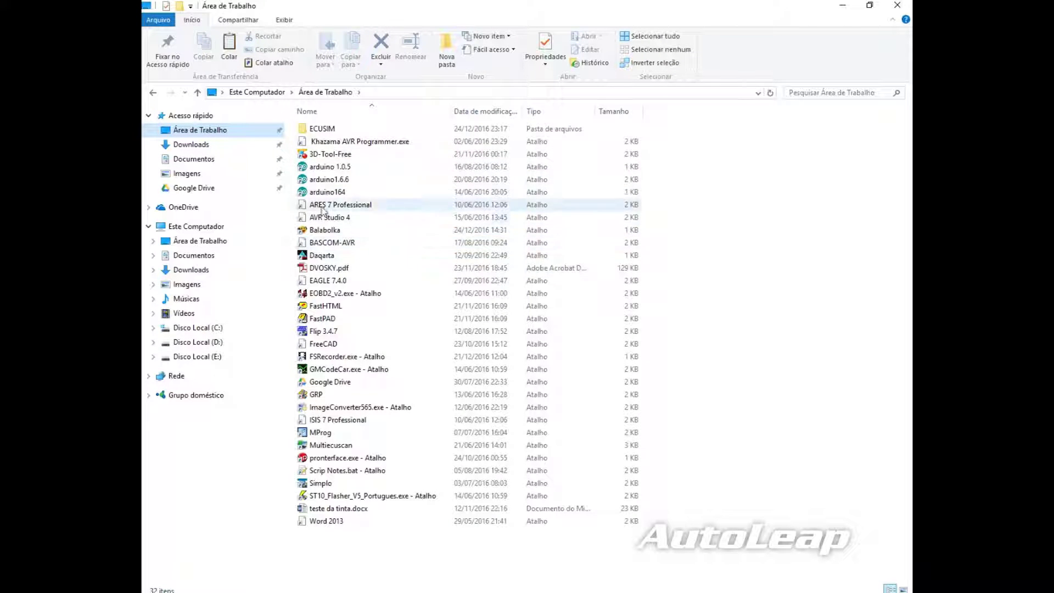
double_click(347, 132)
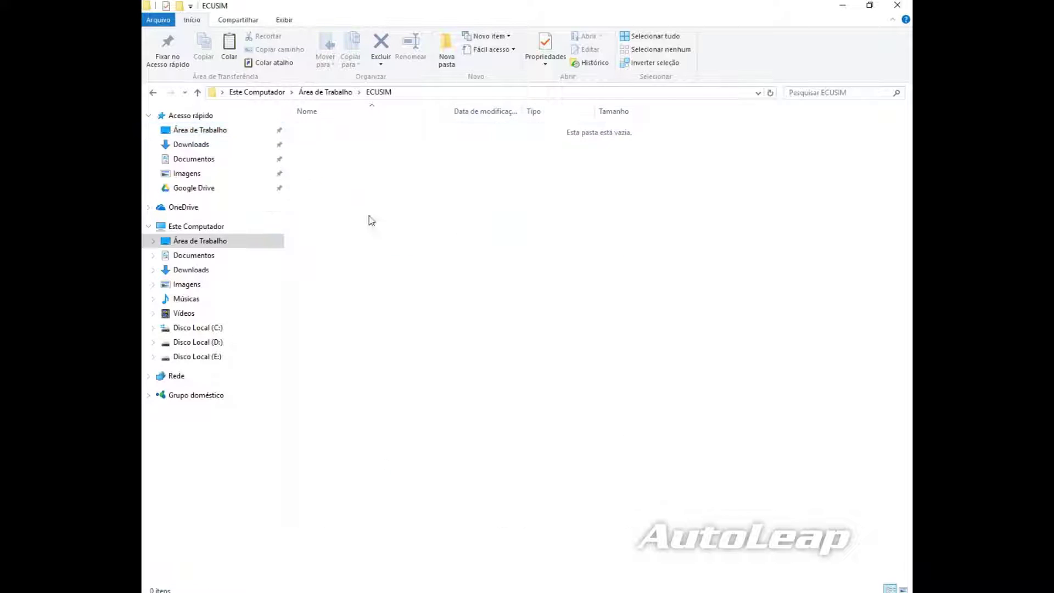
right_click(446, 228)
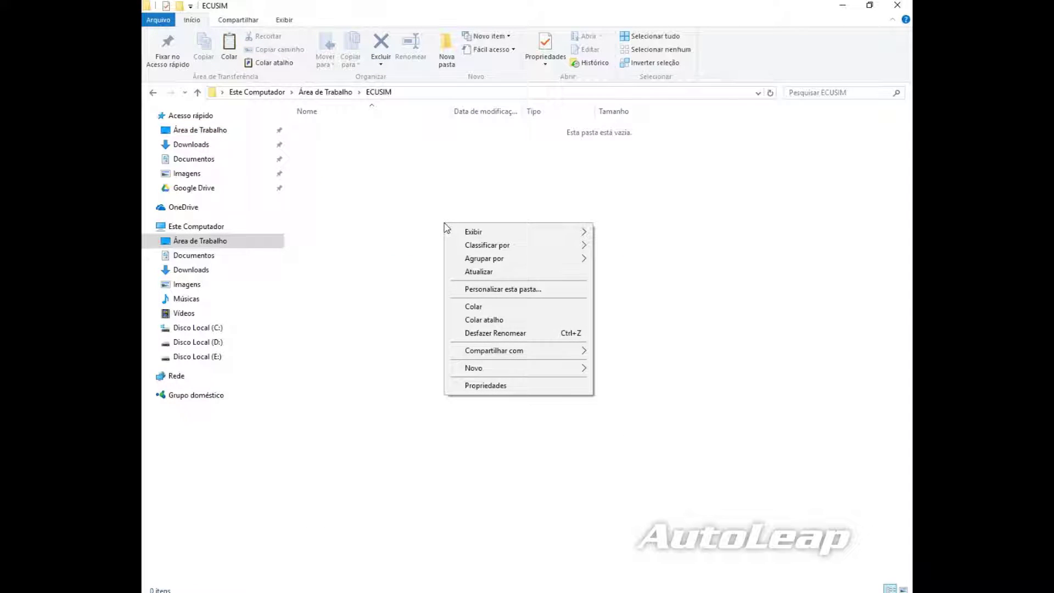
click(472, 308)
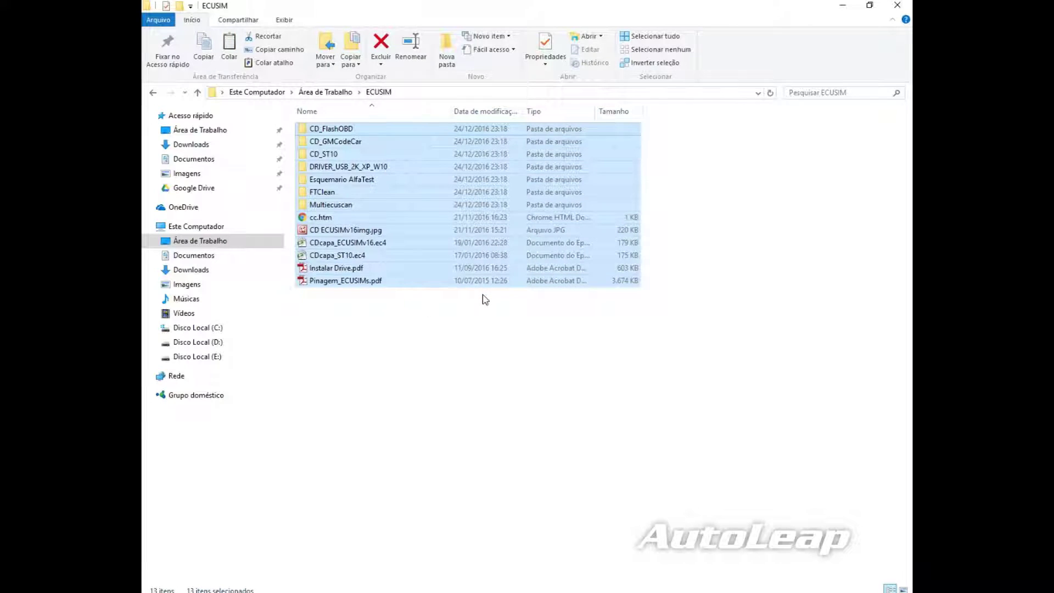
click(485, 300)
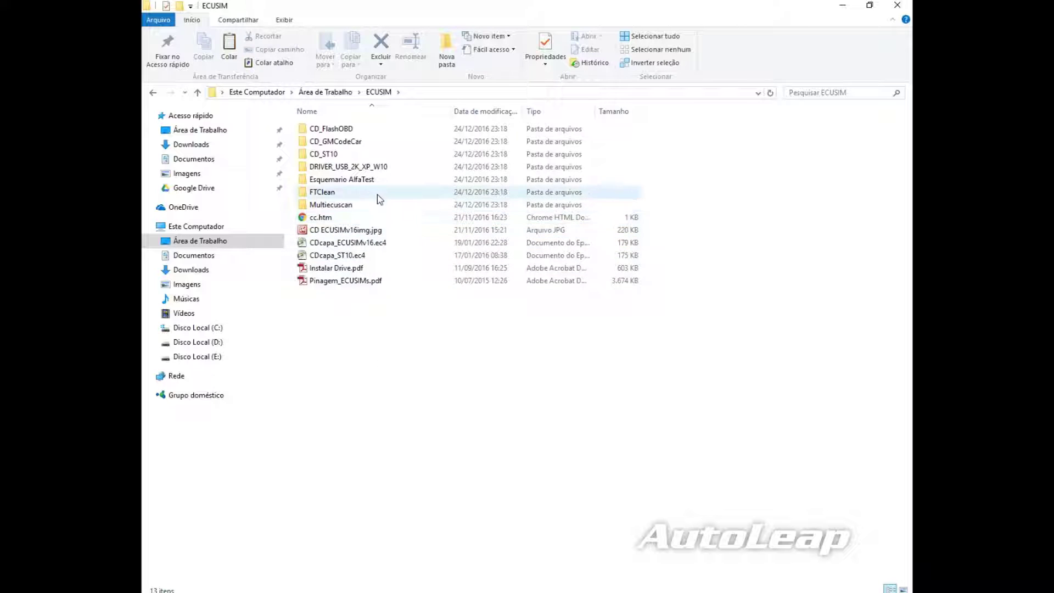
Open Instalar Drive.pdf, read through the driver installation instructions at 75% zoom, and close the document
click(361, 273)
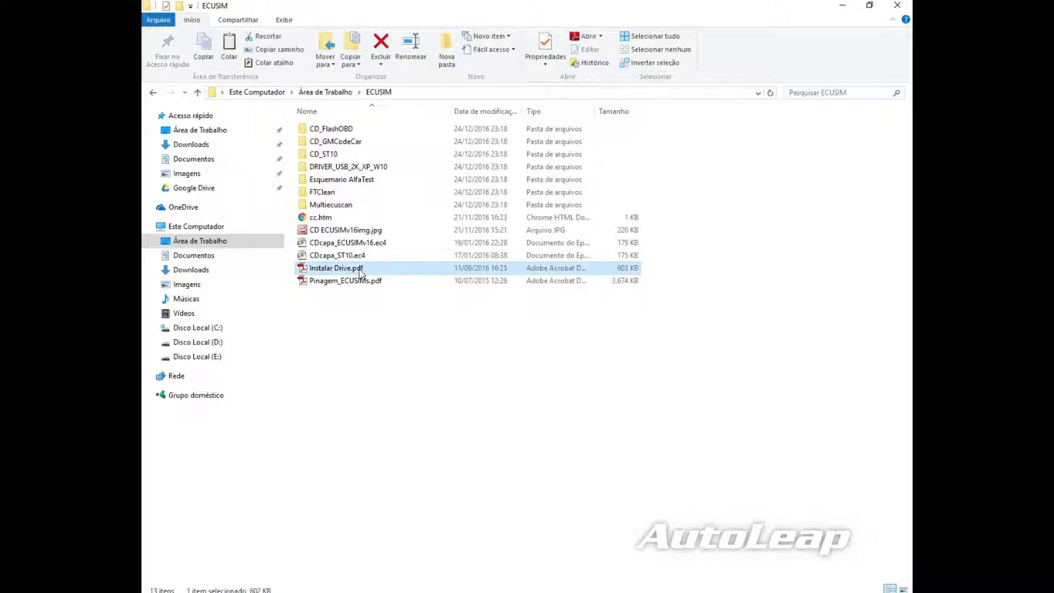
double_click(361, 273)
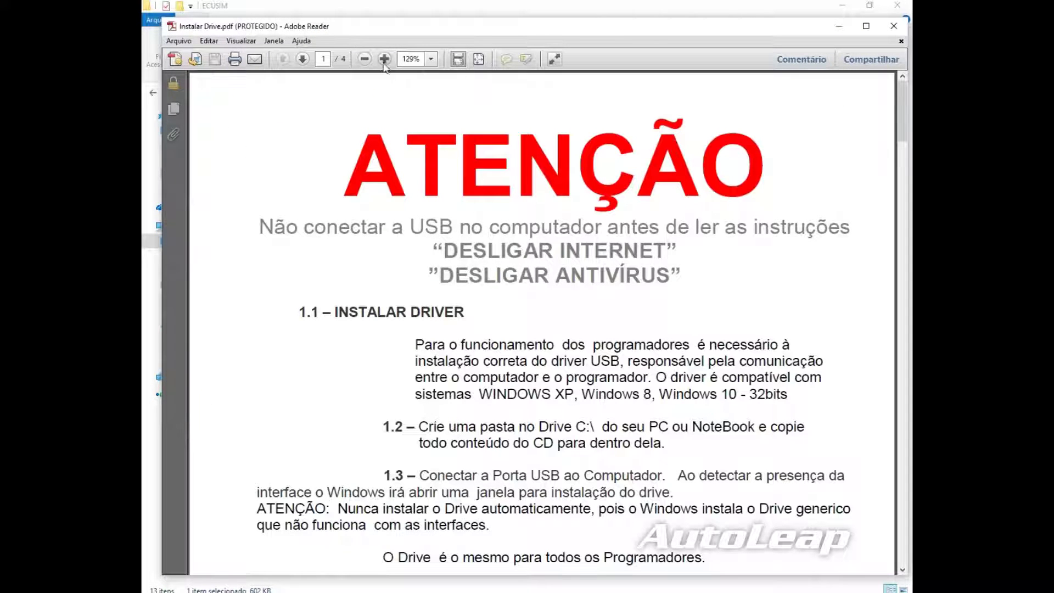
click(365, 59)
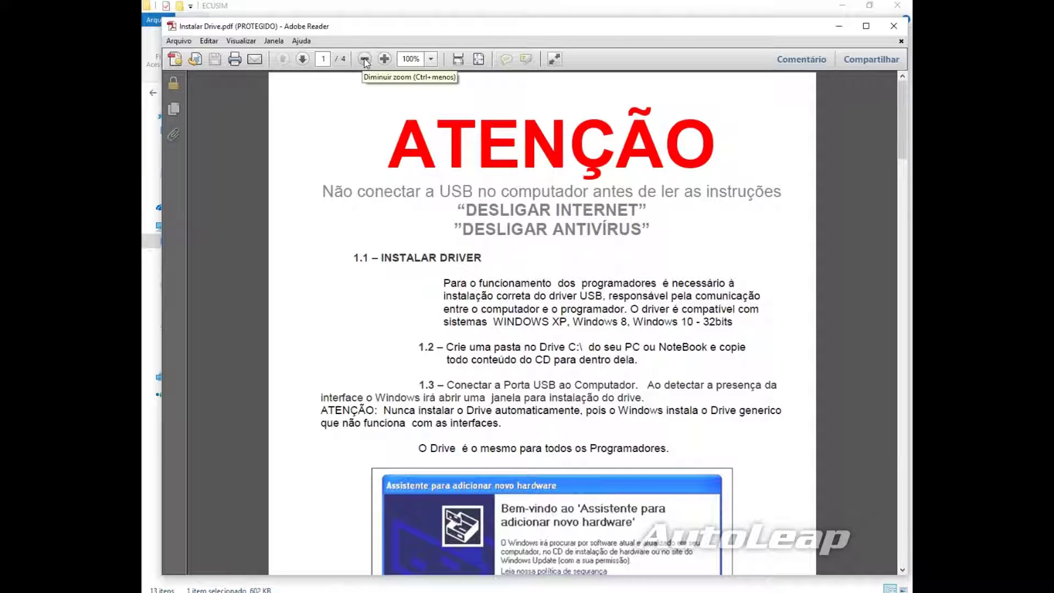
click(364, 58)
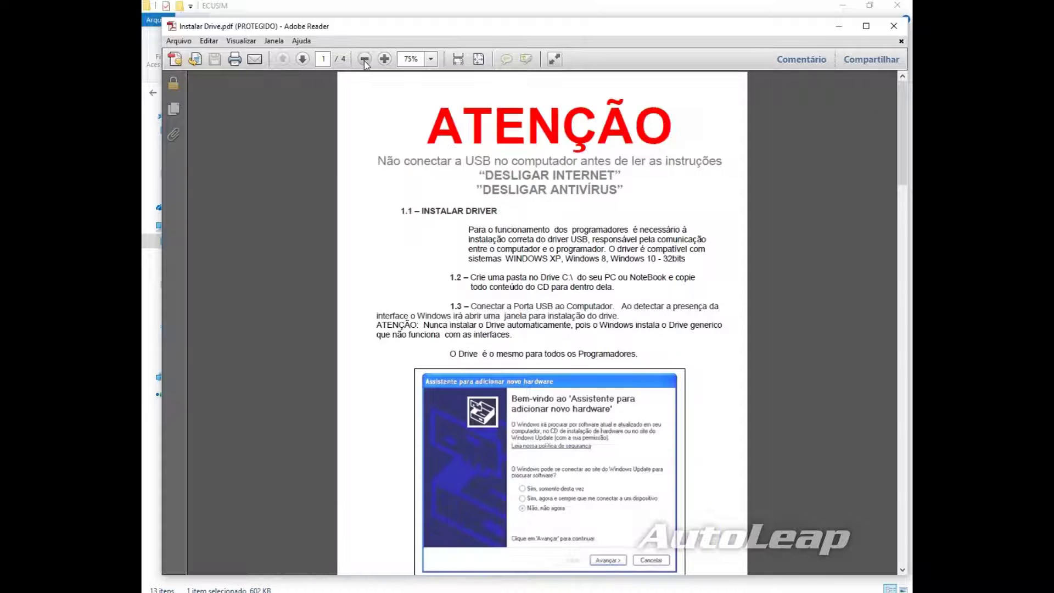
scroll(665, 265, down, 10)
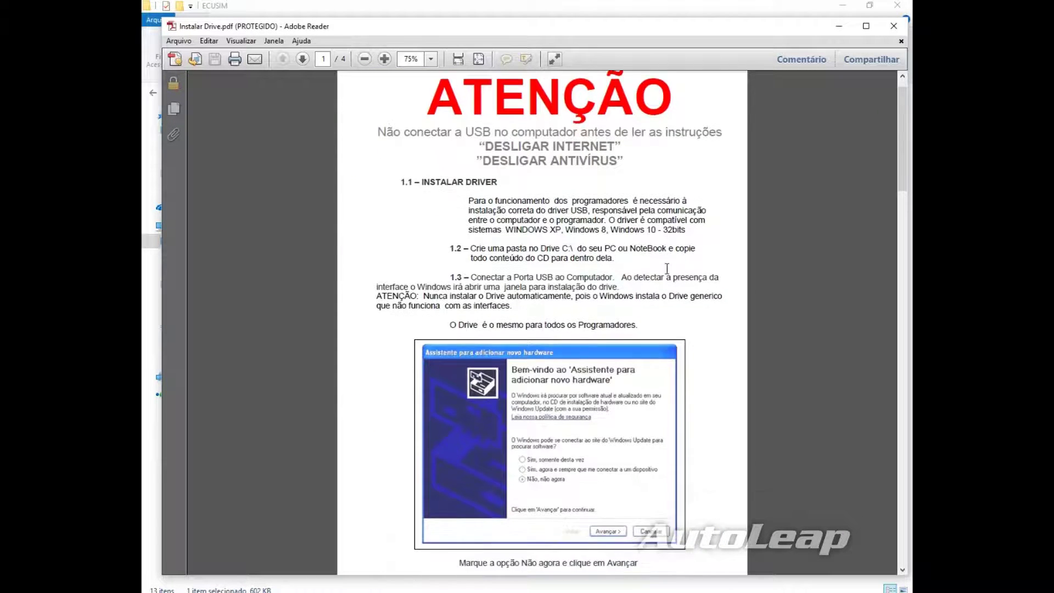
scroll(667, 269, down, 15)
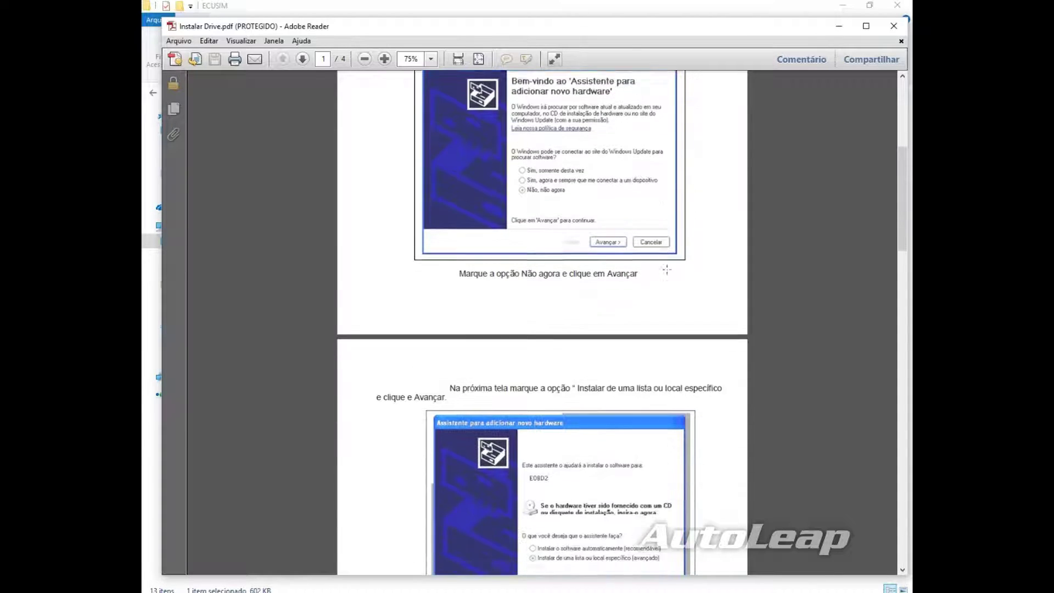
scroll(666, 269, down, 12)
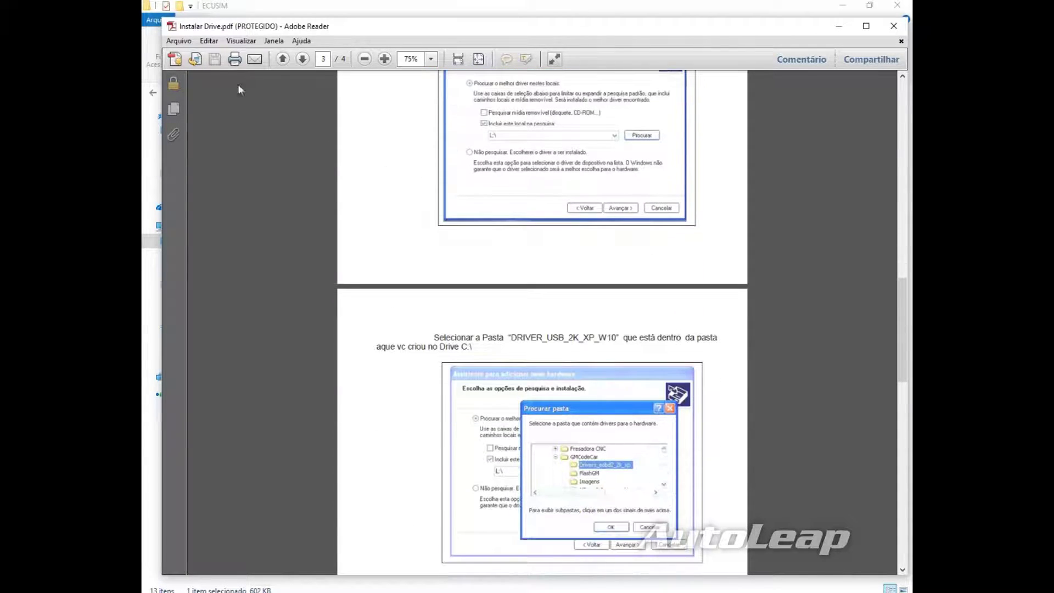
click(179, 40)
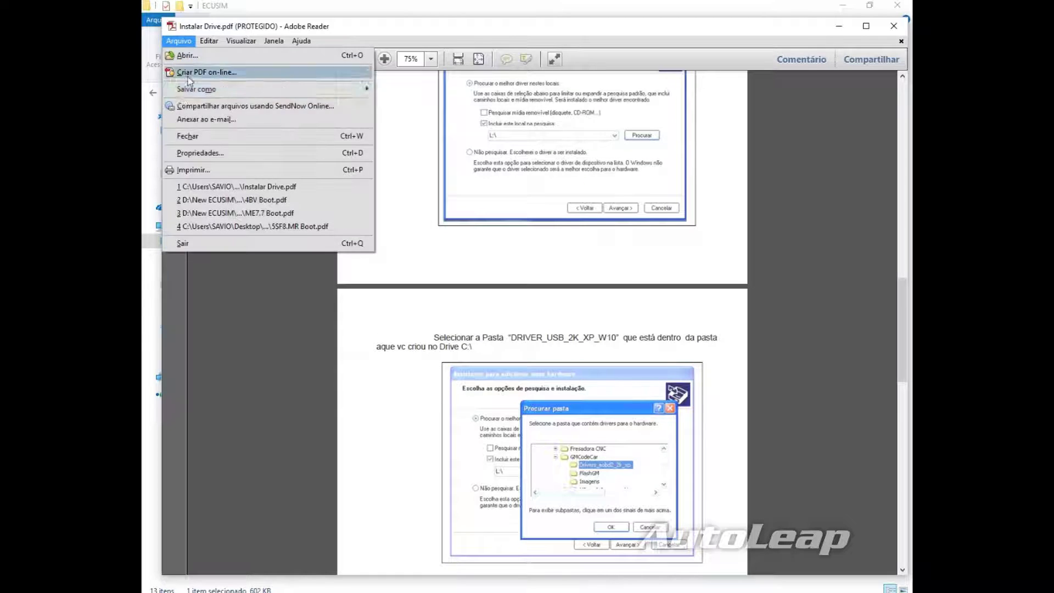
click(226, 249)
Open Pinagem_ECUSIMs.pdf, look through the ECU connector pinout diagrams, and close the document
double_click(324, 281)
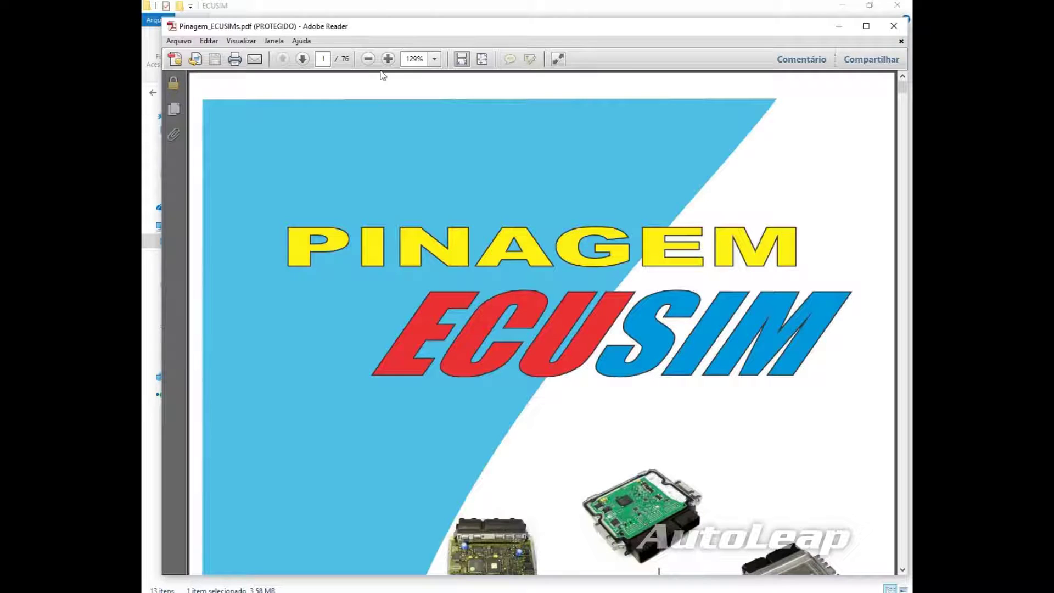
click(368, 59)
scroll(378, 88, down, 2)
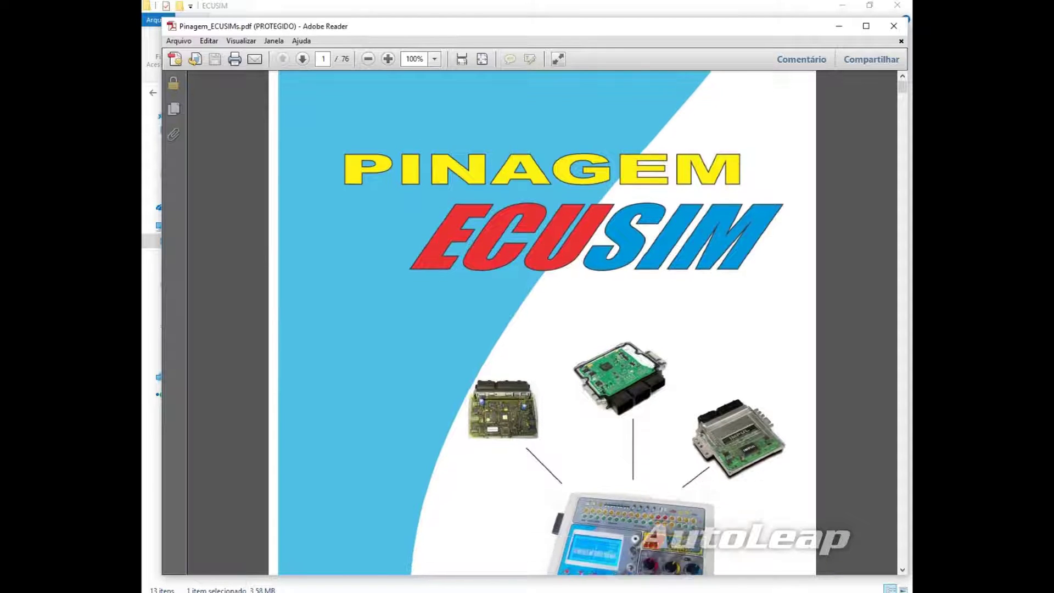
scroll(808, 213, down, 4)
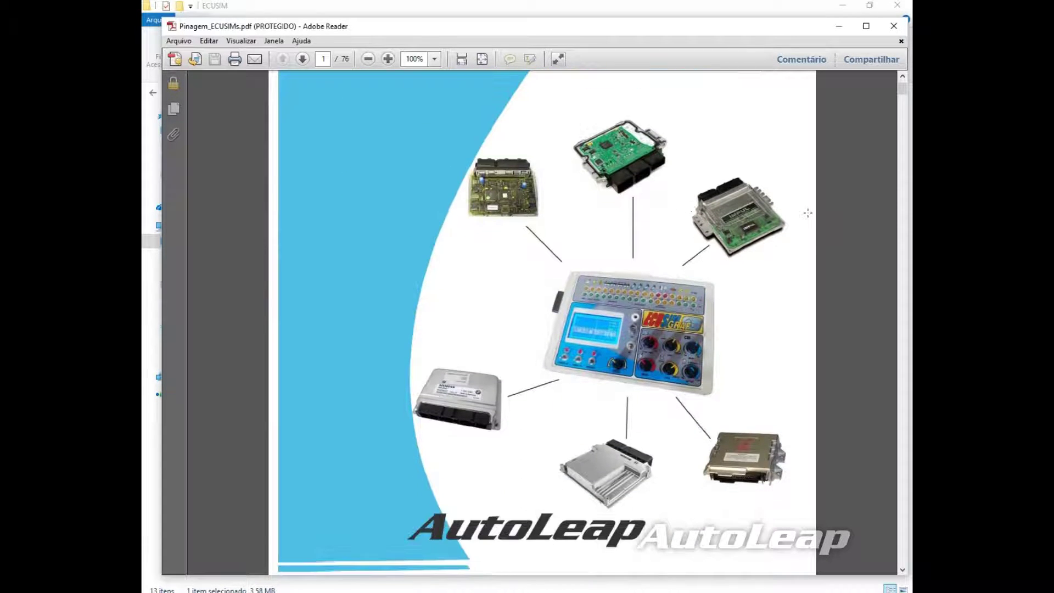
scroll(808, 213, down, 4)
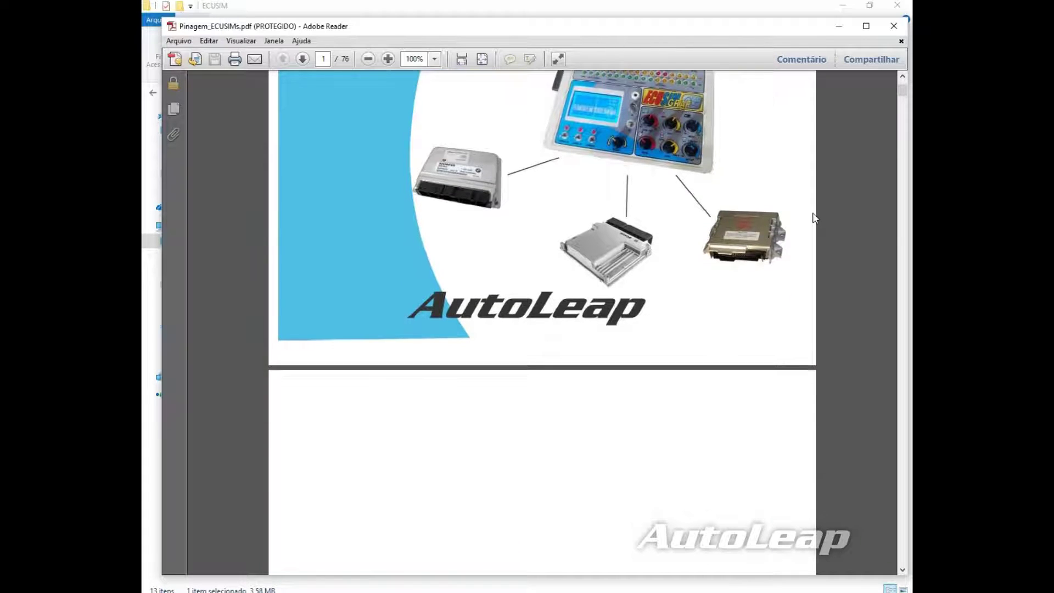
scroll(814, 218, down, 10)
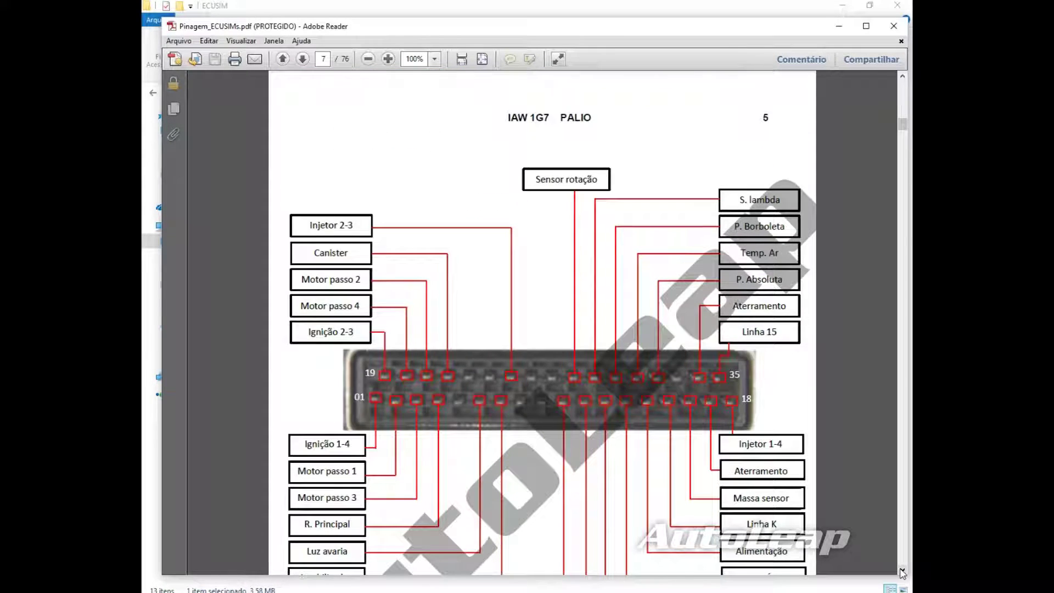
scroll(903, 573, down, 10)
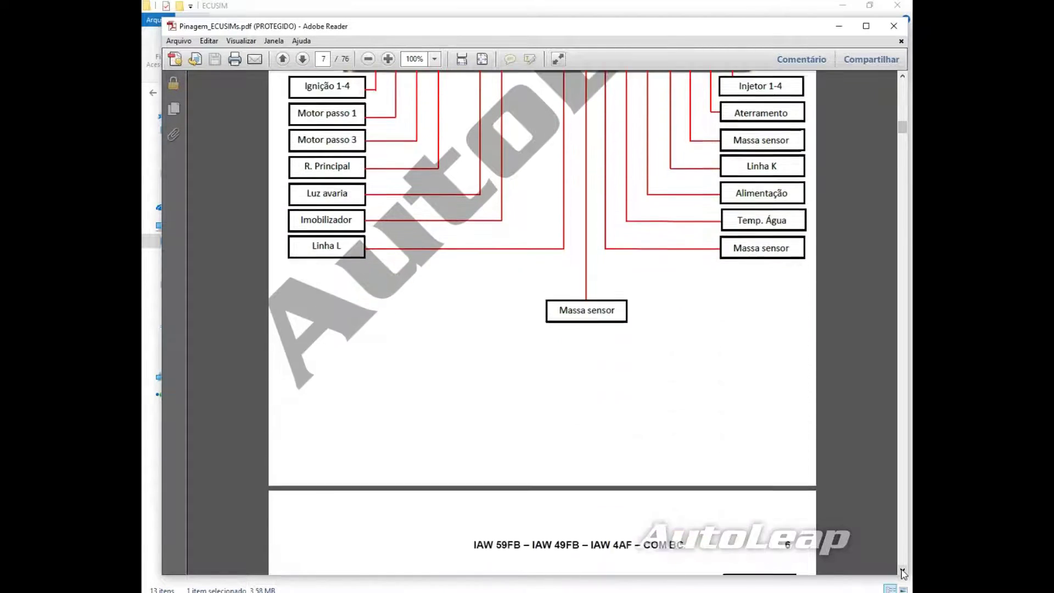
scroll(903, 574, down, 4)
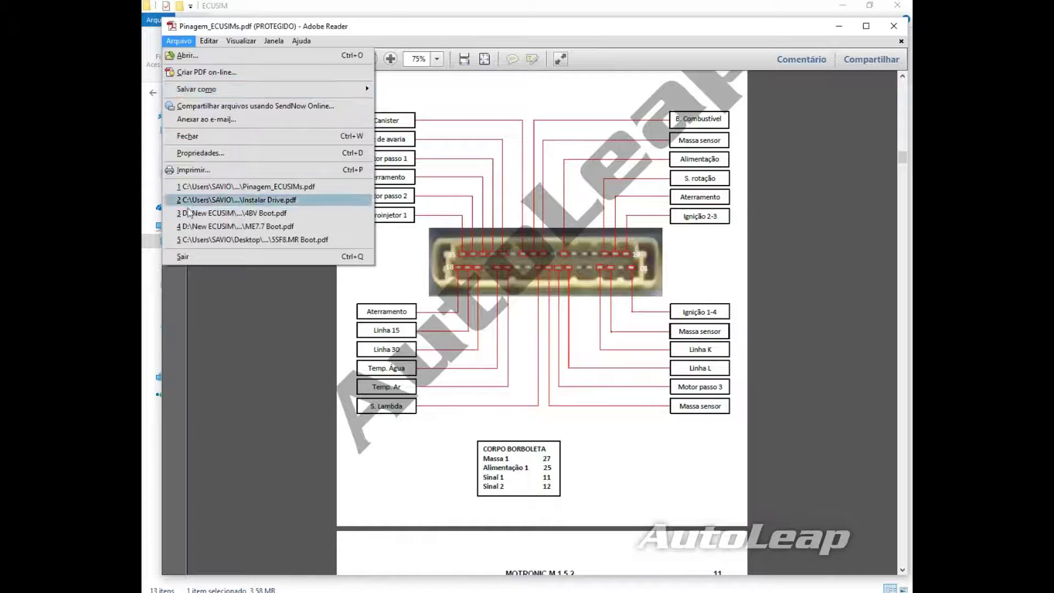
click(226, 258)
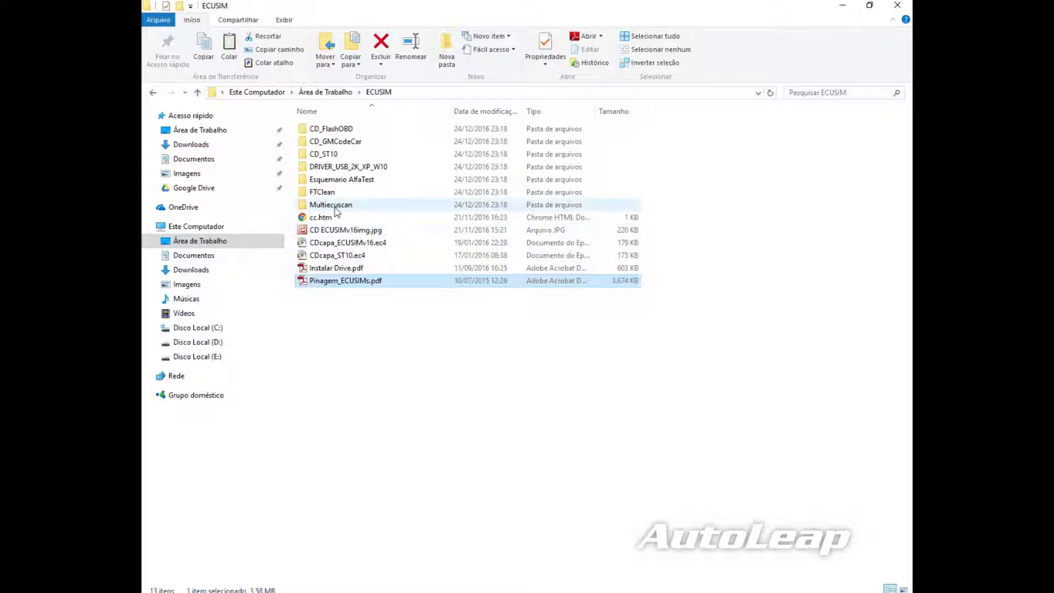
Look inside the Multiecuscan folder, return to the ECUSIM folder and select Esquemario AlfaTest
double_click(331, 205)
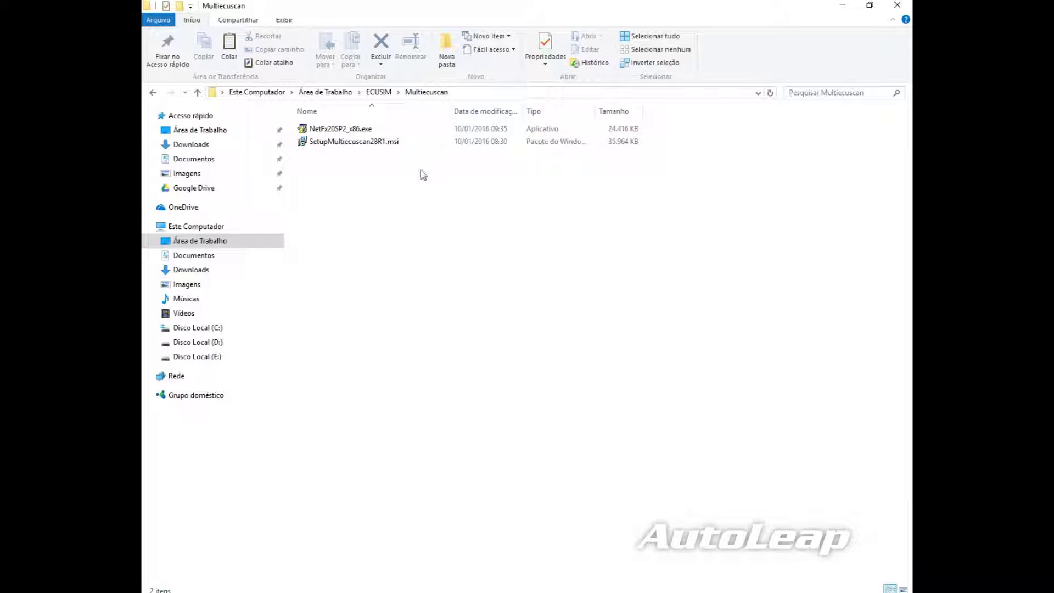
click(198, 93)
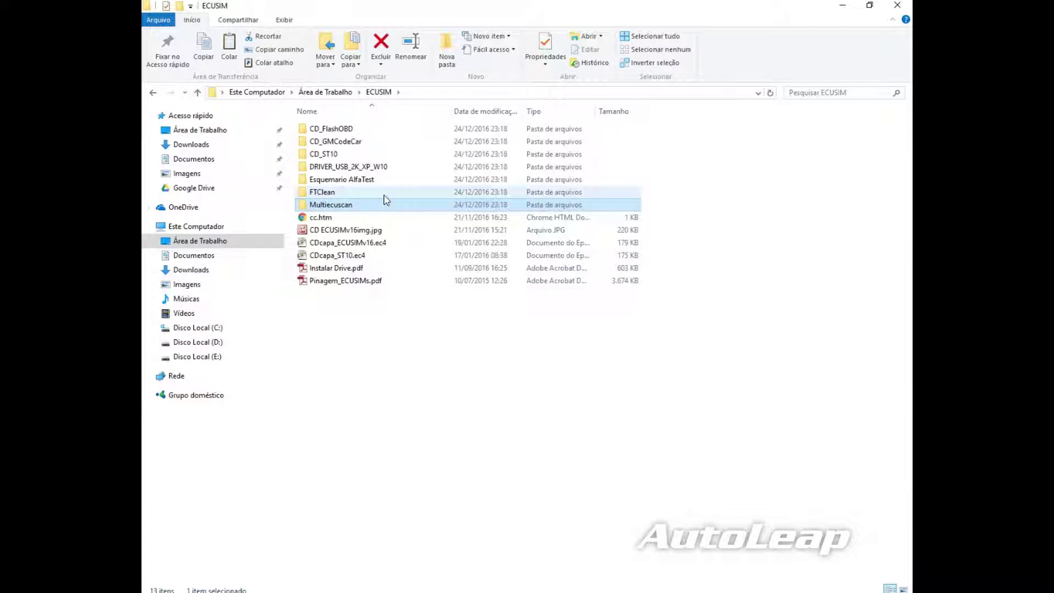
click(445, 183)
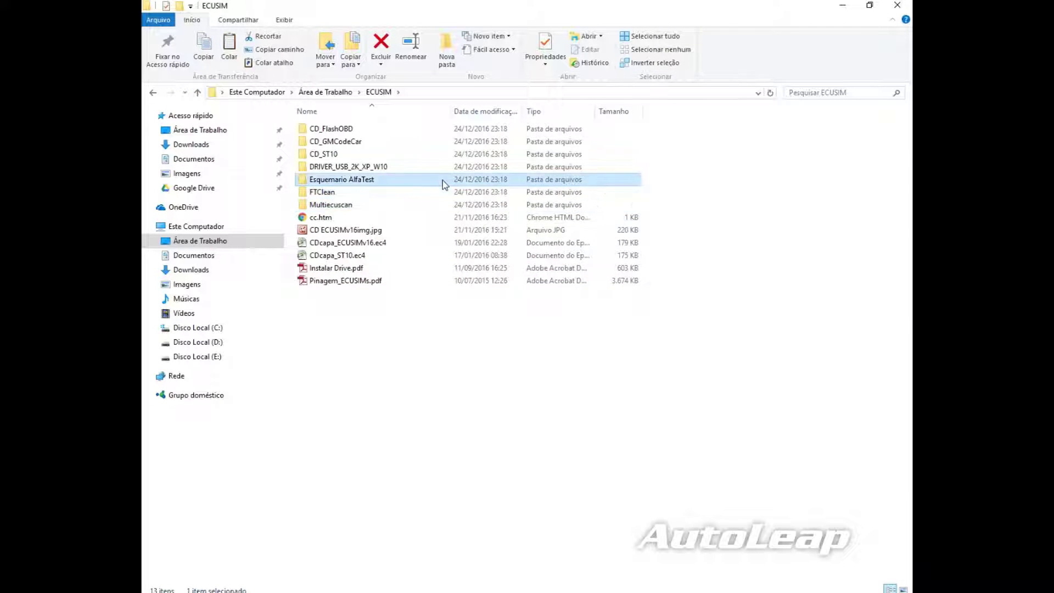
Look inside the Esquemario AlfaTest and DRIVER_USB_2K_XP_W10 folders, returning to the ECUSIM folder after each
double_click(445, 183)
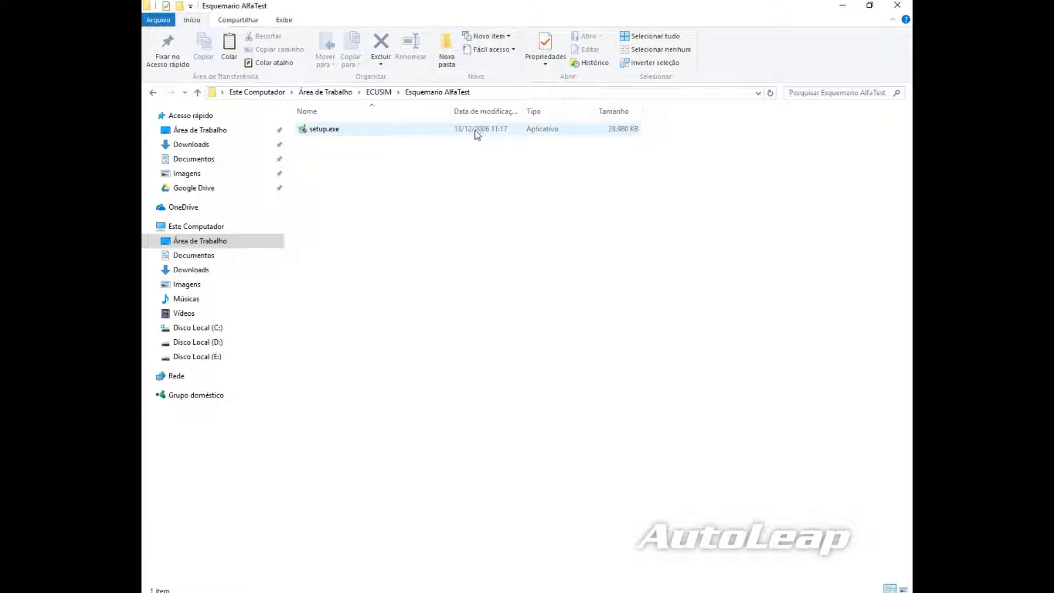
click(198, 93)
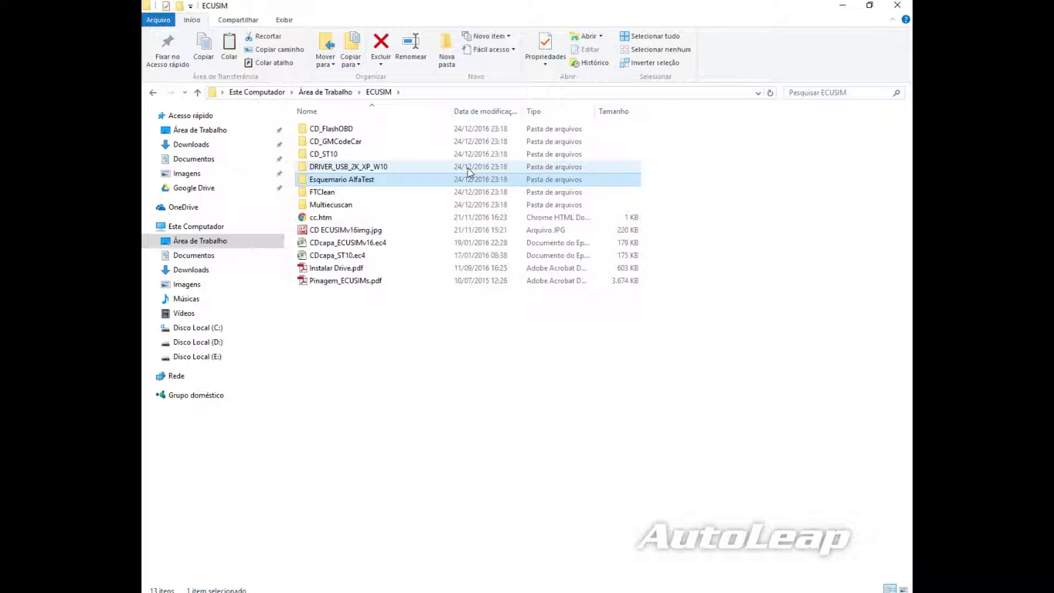
double_click(469, 168)
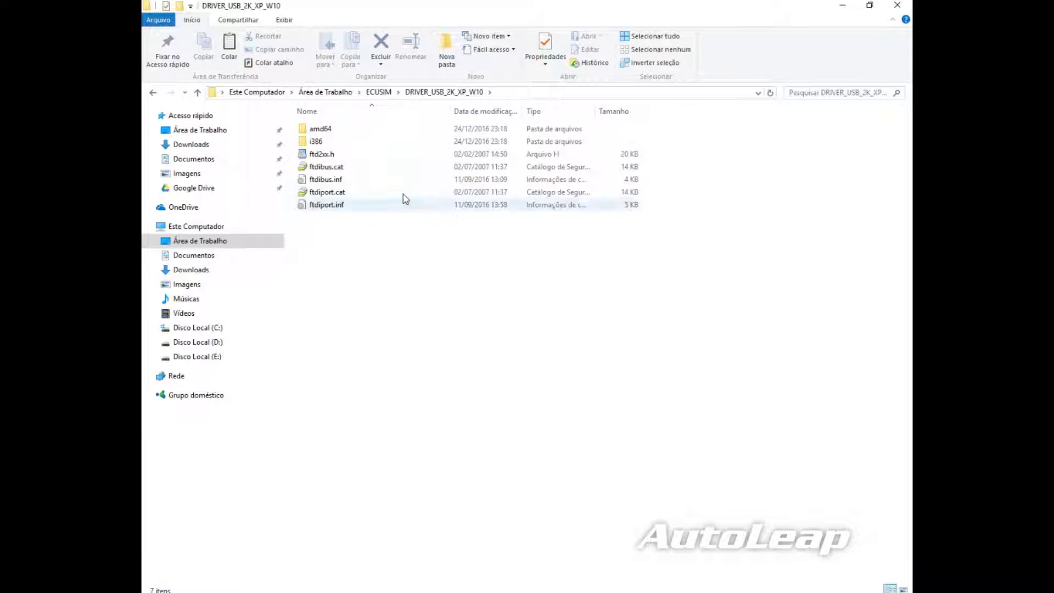
click(199, 93)
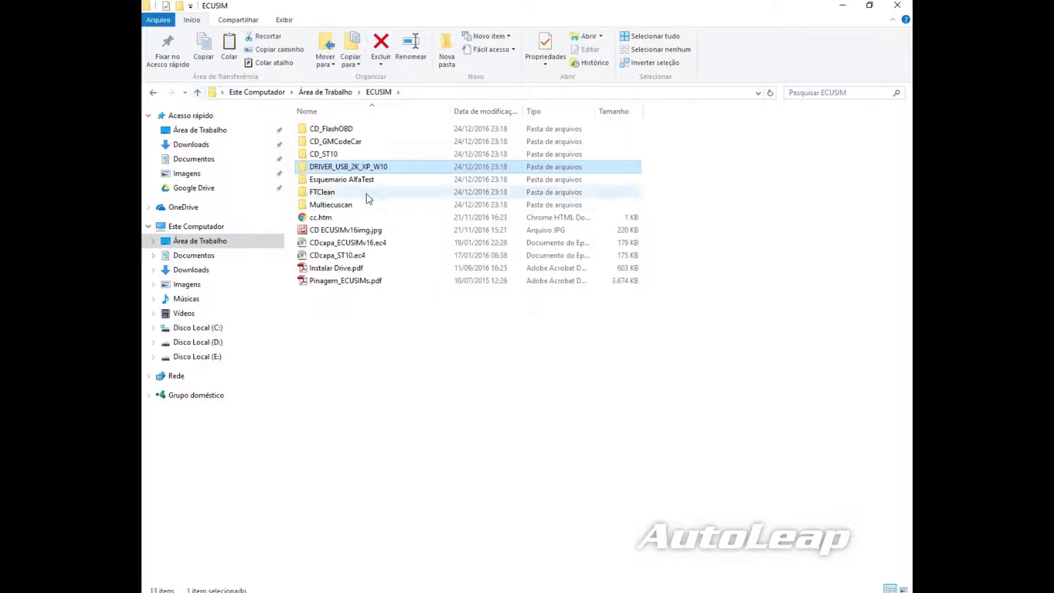
Open the ST10 BOOT folder inside CD_ST10 and look through its boot documents
click(417, 155)
click(419, 143)
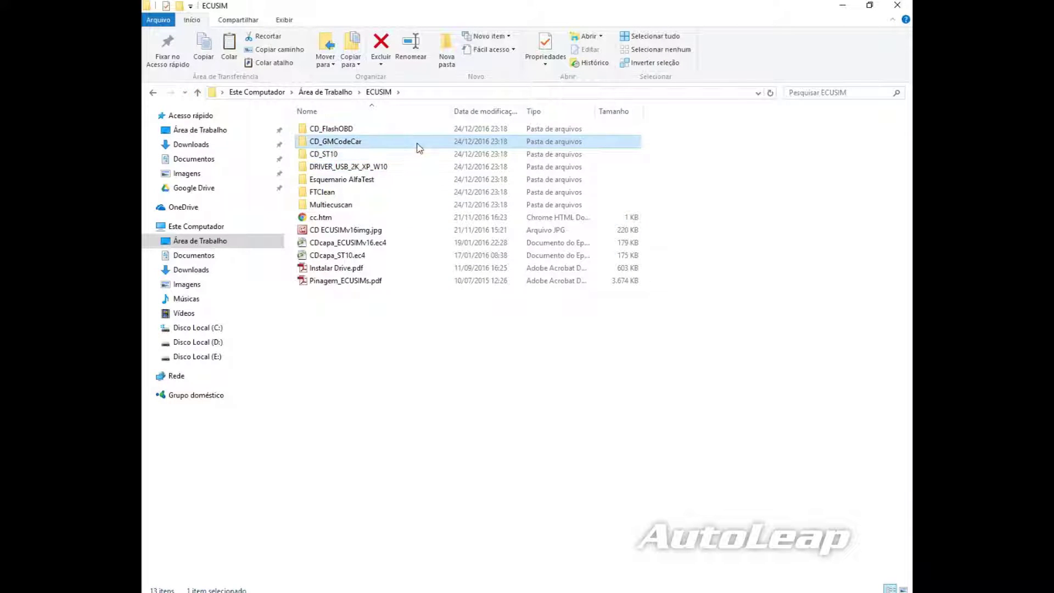
click(419, 130)
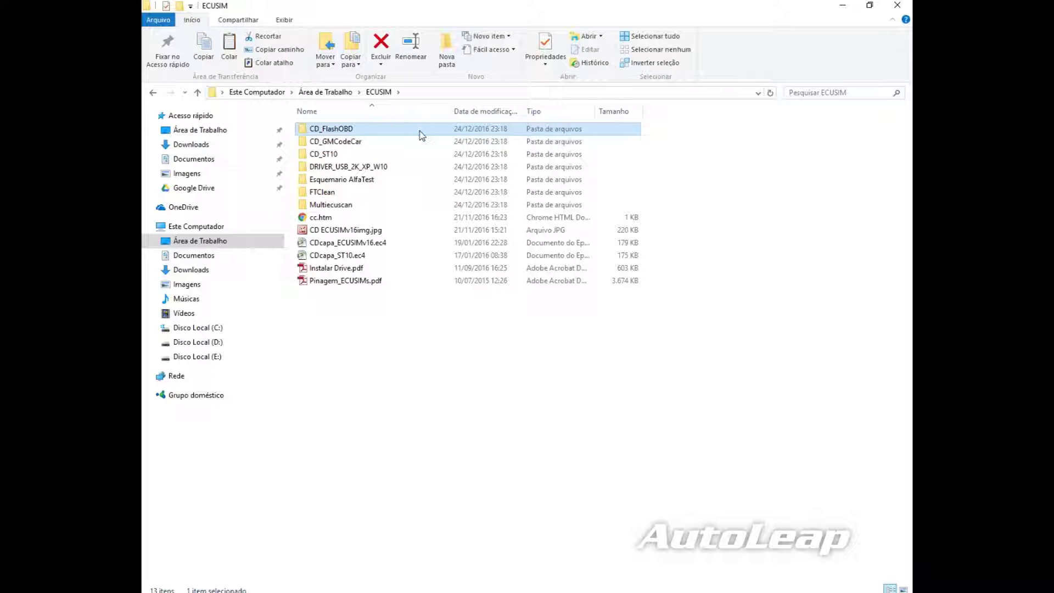
double_click(420, 154)
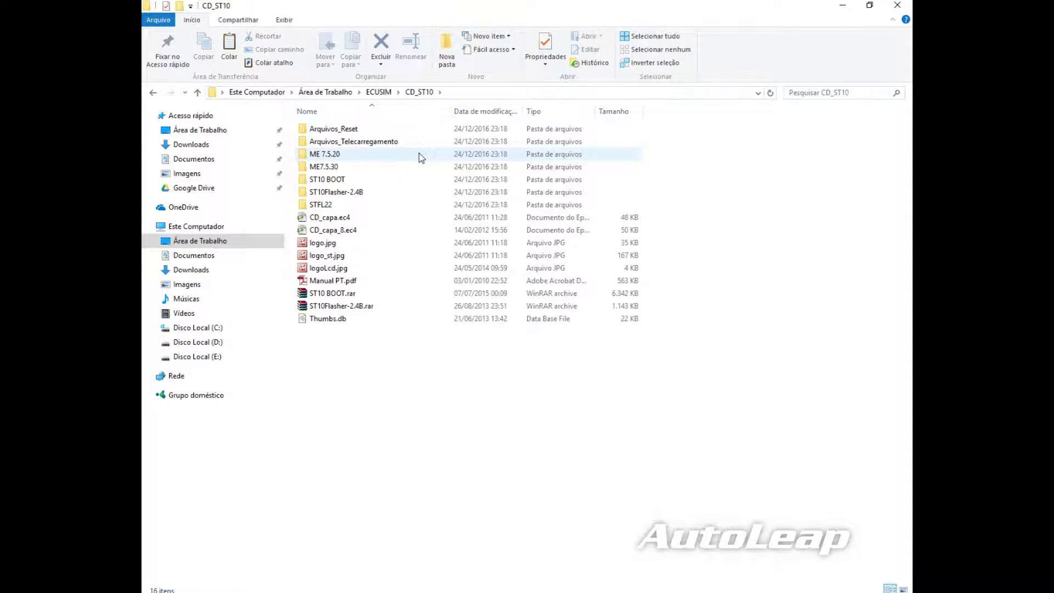
double_click(388, 178)
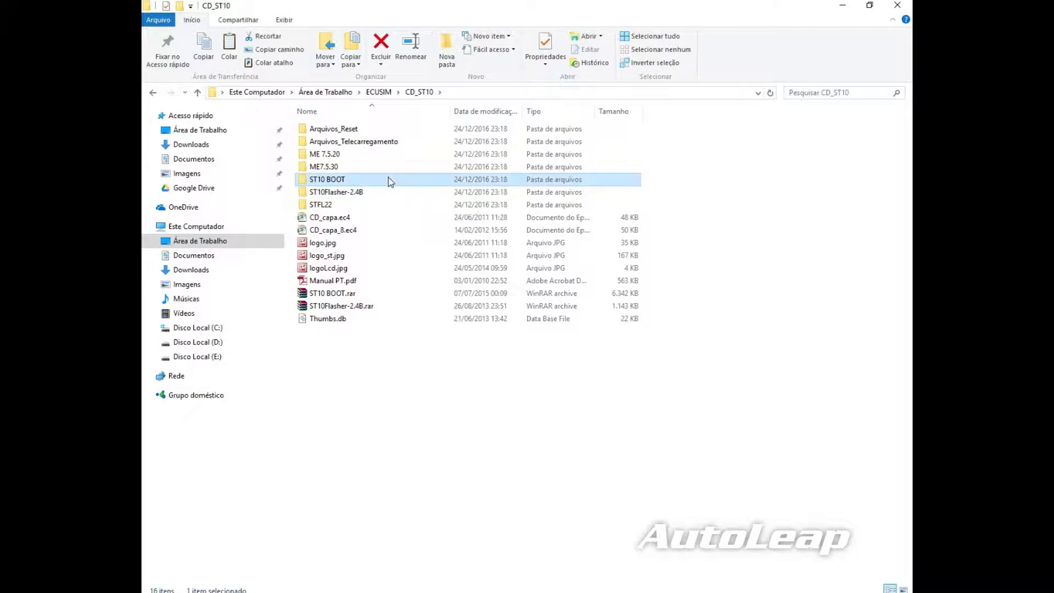
scroll(381, 395, down, 1)
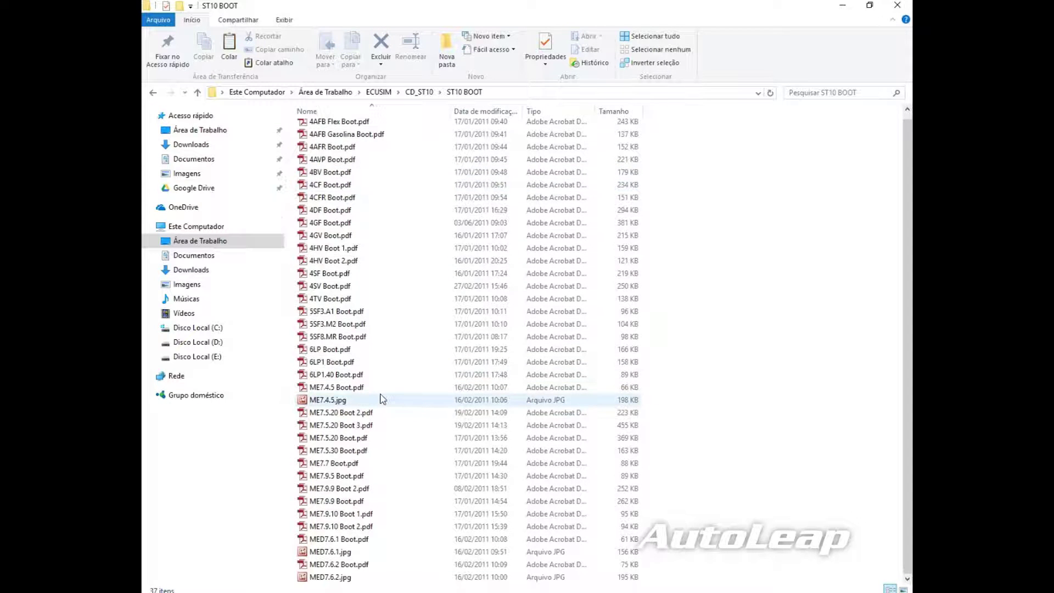
Open ME7.9.5 Boot.pdf, read the connector wiring and boot diagram at 100% zoom, and close the document
double_click(378, 477)
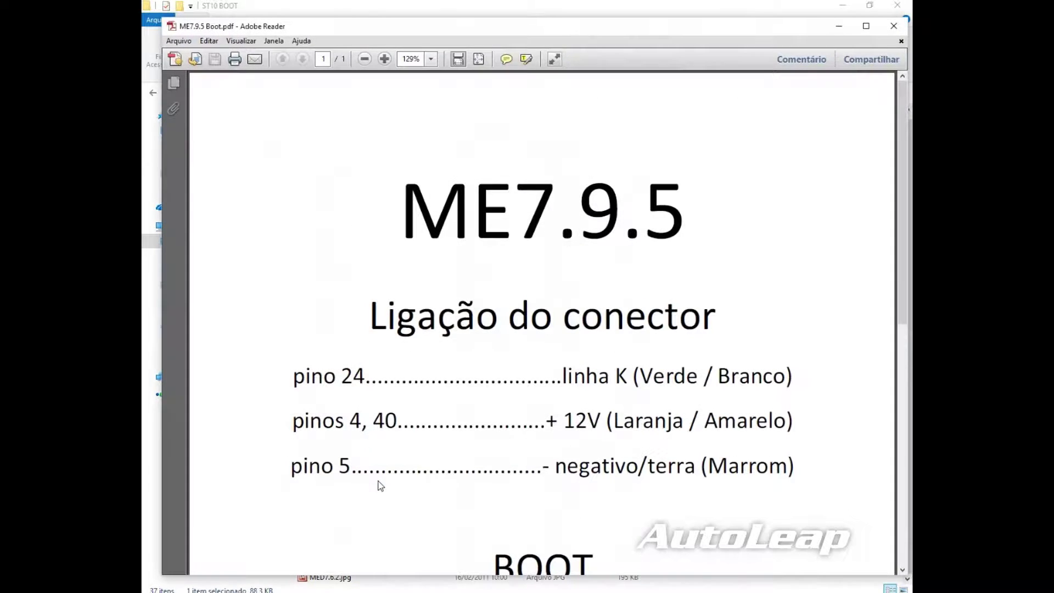
scroll(476, 249, down, 3)
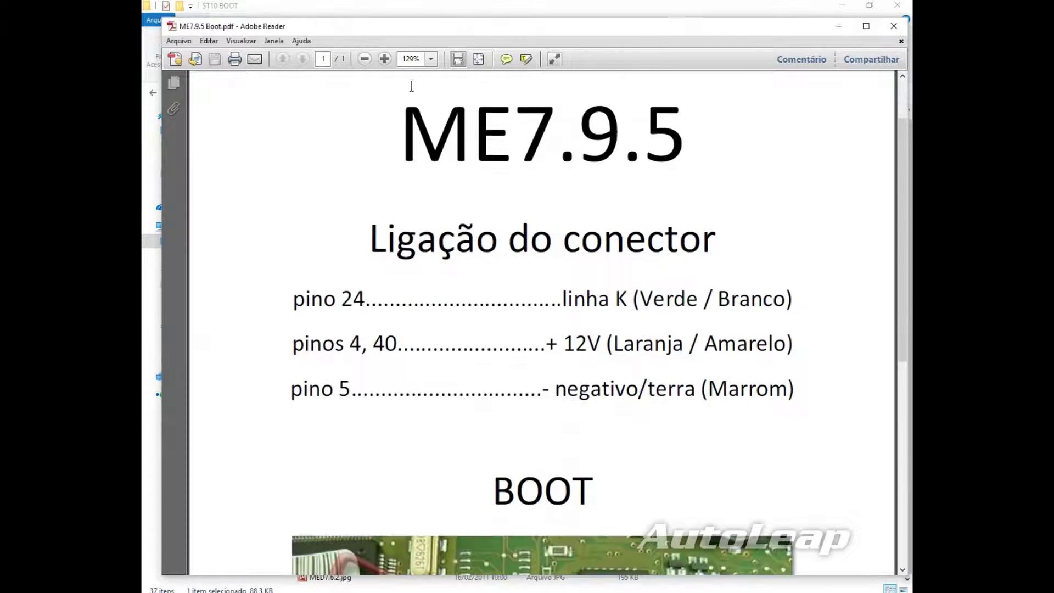
click(364, 58)
click(365, 58)
scroll(609, 277, down, 3)
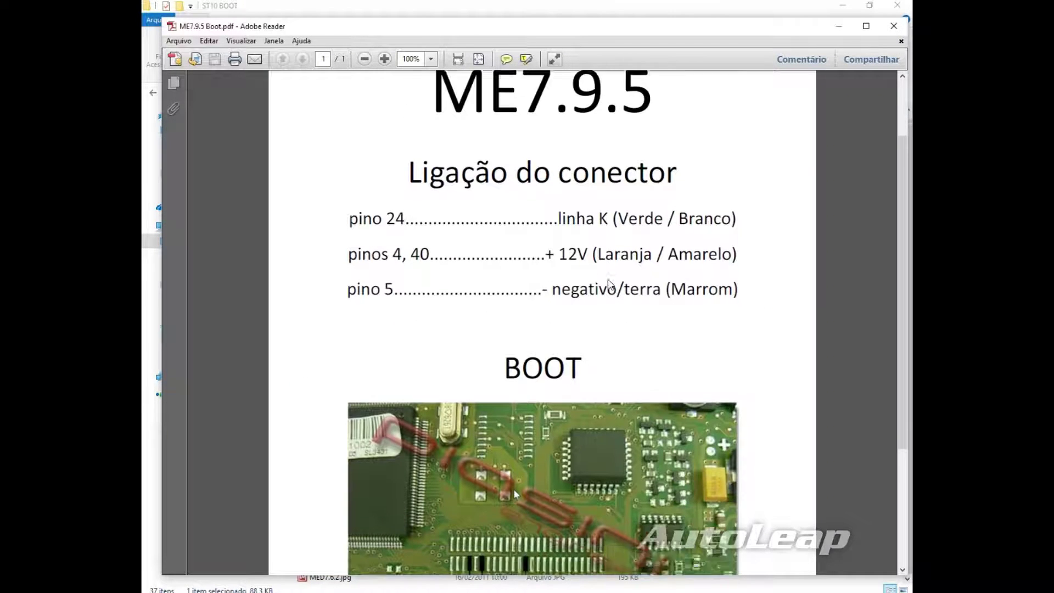
scroll(609, 277, down, 5)
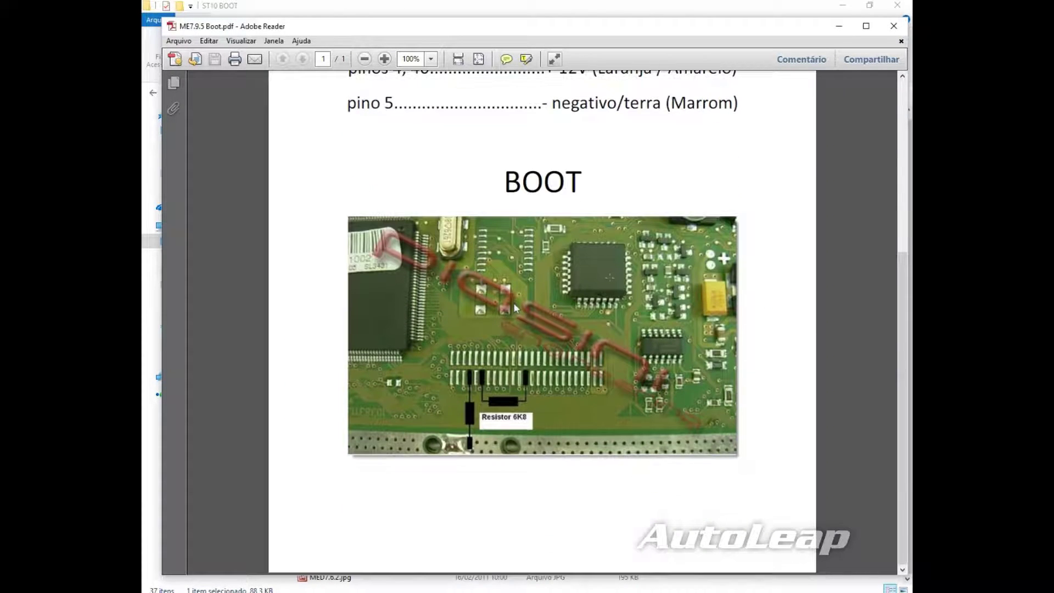
scroll(515, 307, up, 3)
key(alt+F4)
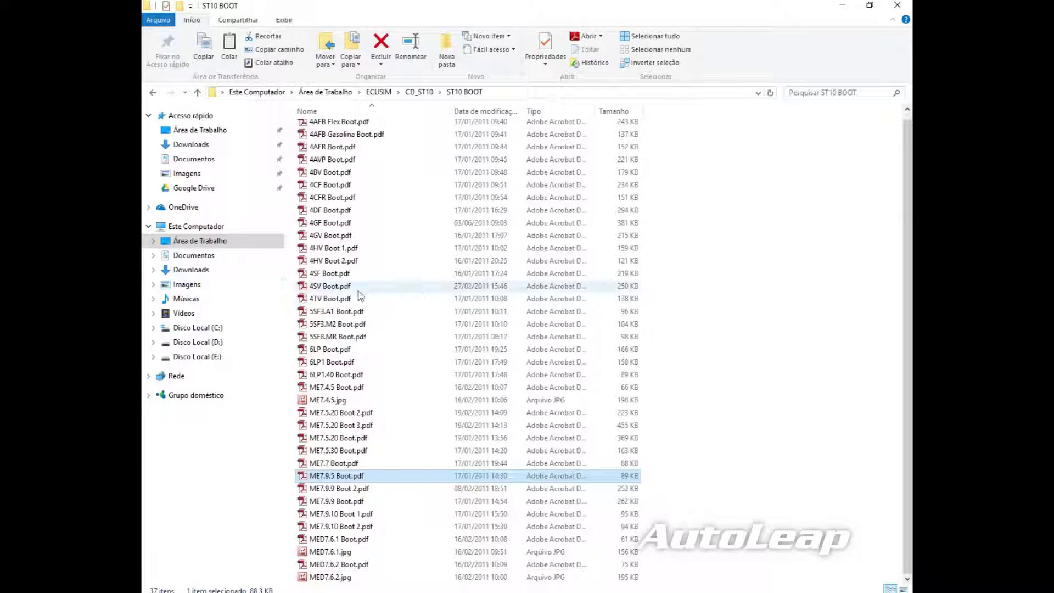
Open the Bancada_EOBD2 folder inside CD_GMCodeCar and look through its ECU images and documents
key(alt+Left)
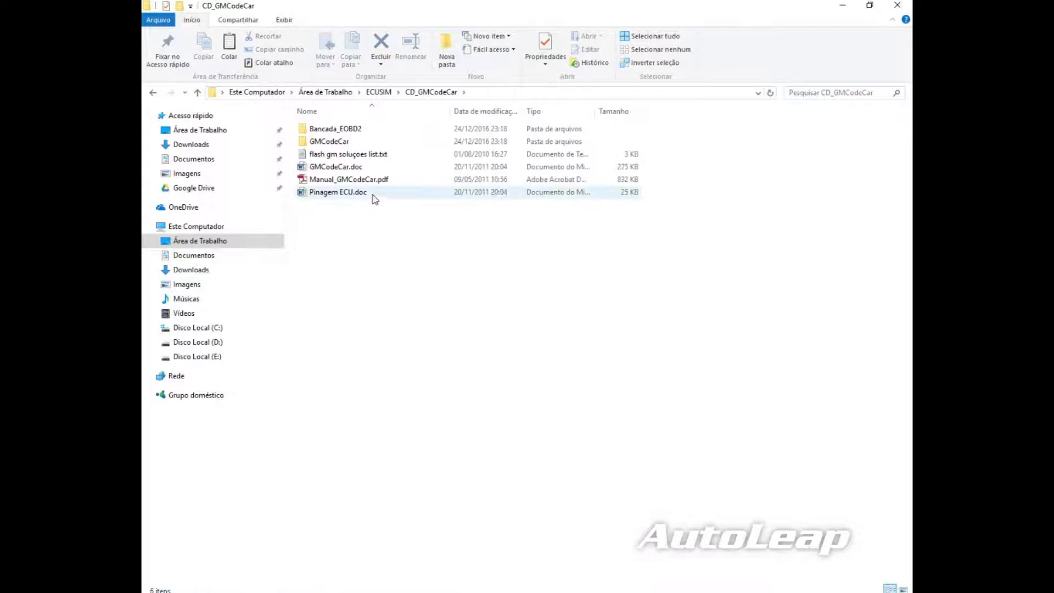
double_click(363, 129)
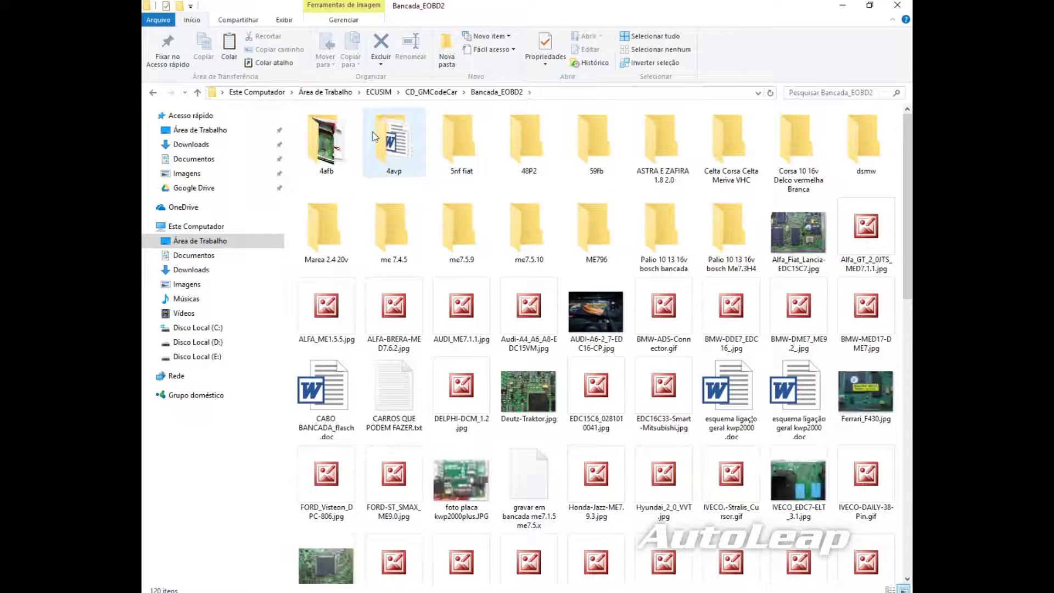
scroll(618, 269, down, 3)
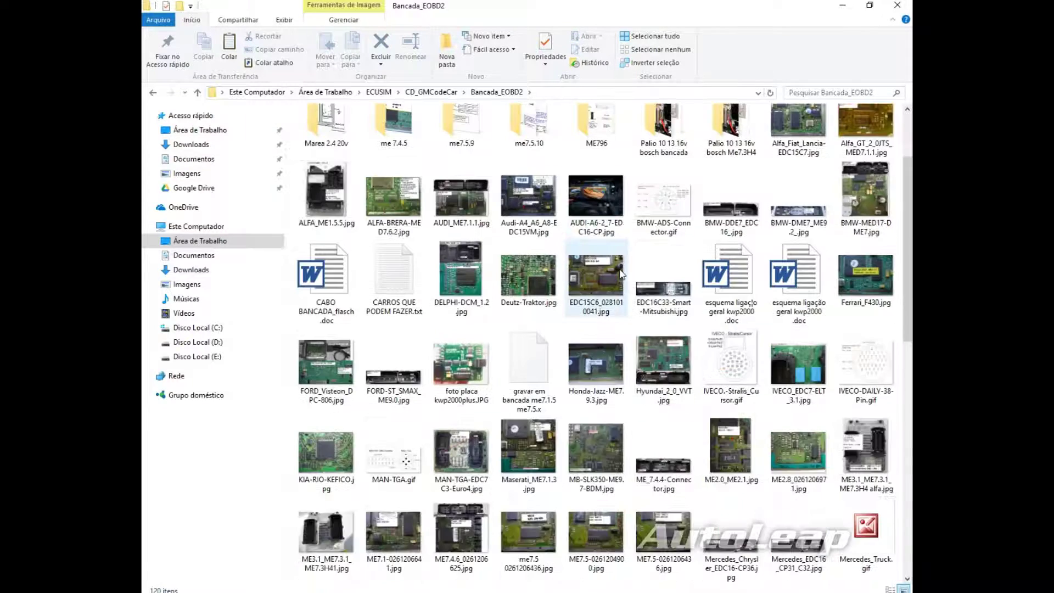
scroll(621, 273, down, 10)
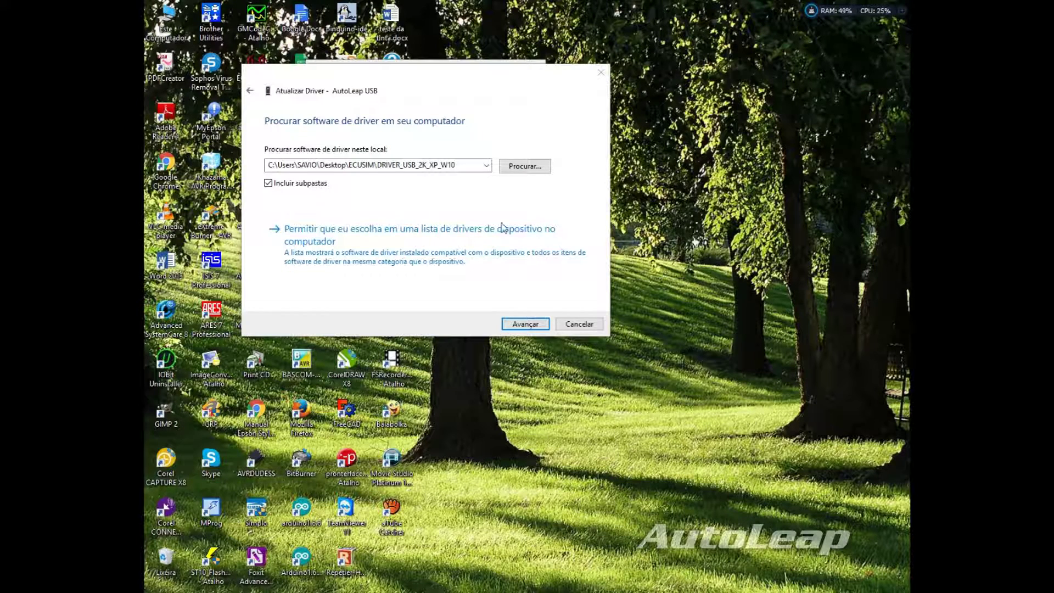
Choose the DRIVER_USB_2K_XP_W10 folder in the desktop ECUSIM folder as the AutoLeap USB driver location and proceed with the driver update
click(525, 166)
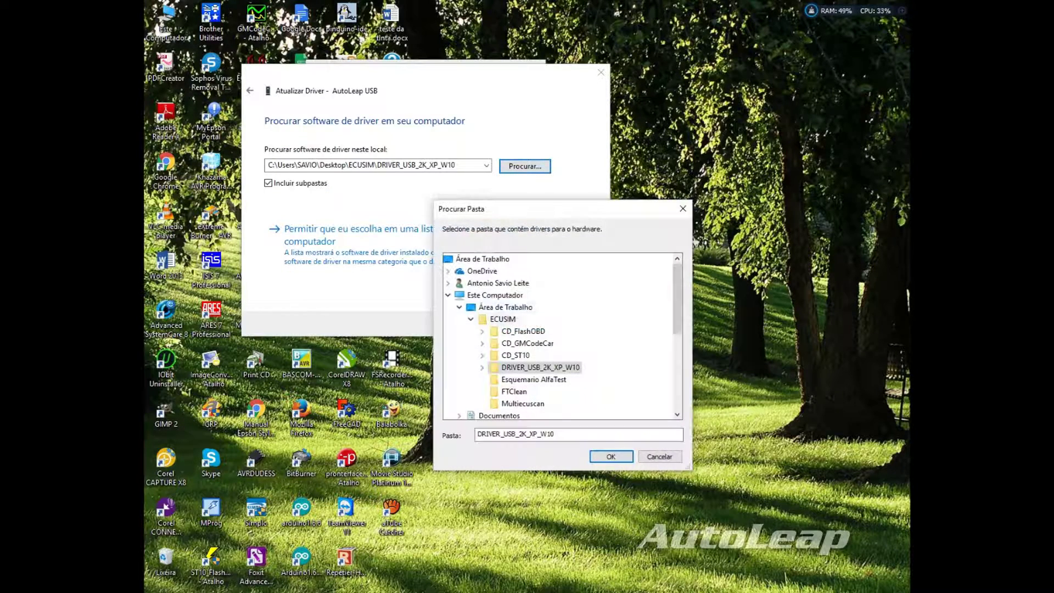
click(505, 307)
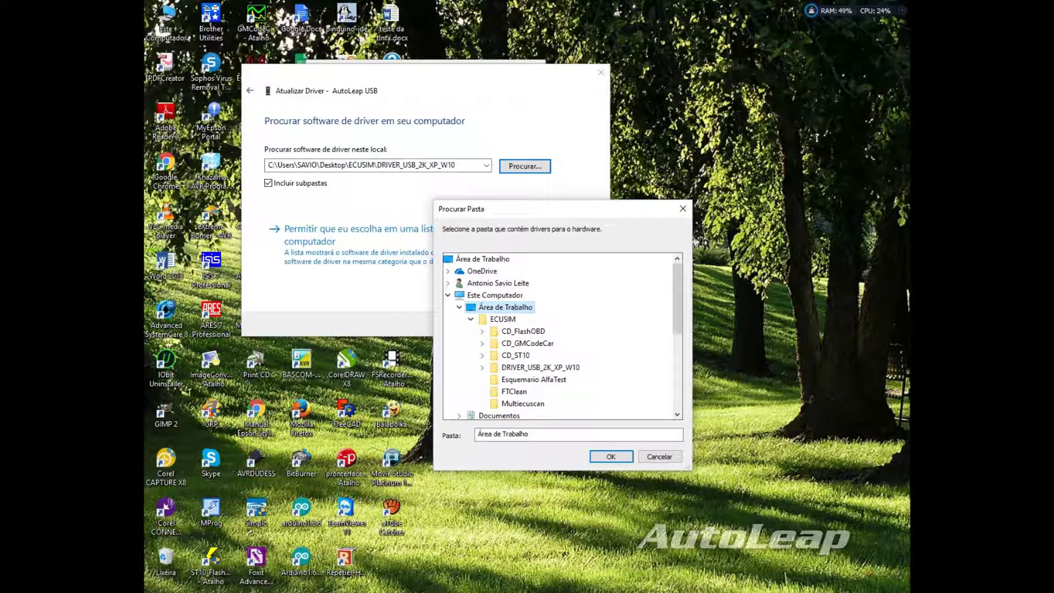
key(Left)
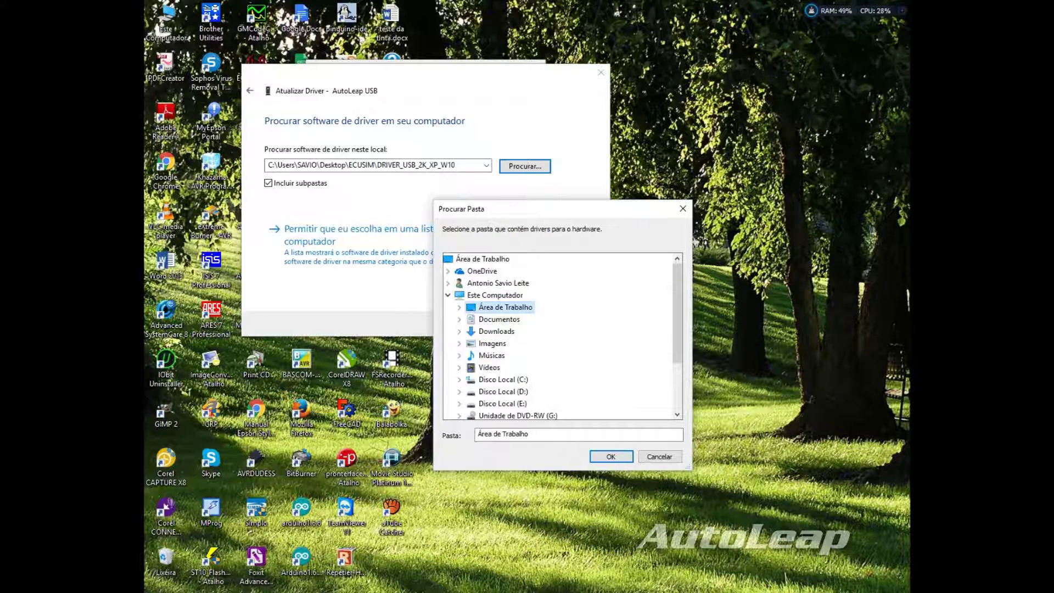
key(Right)
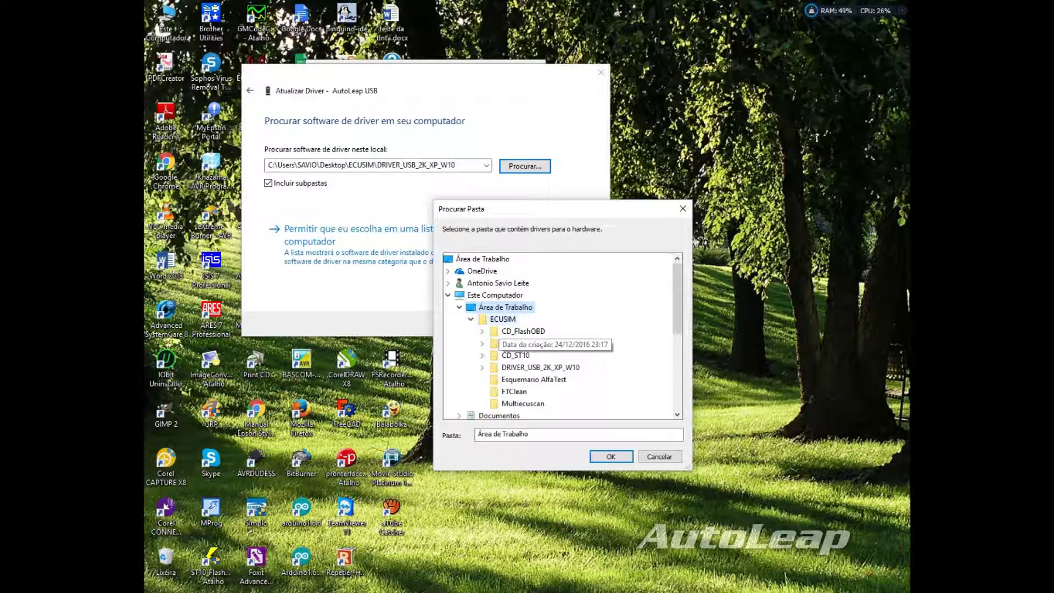
key(Down)
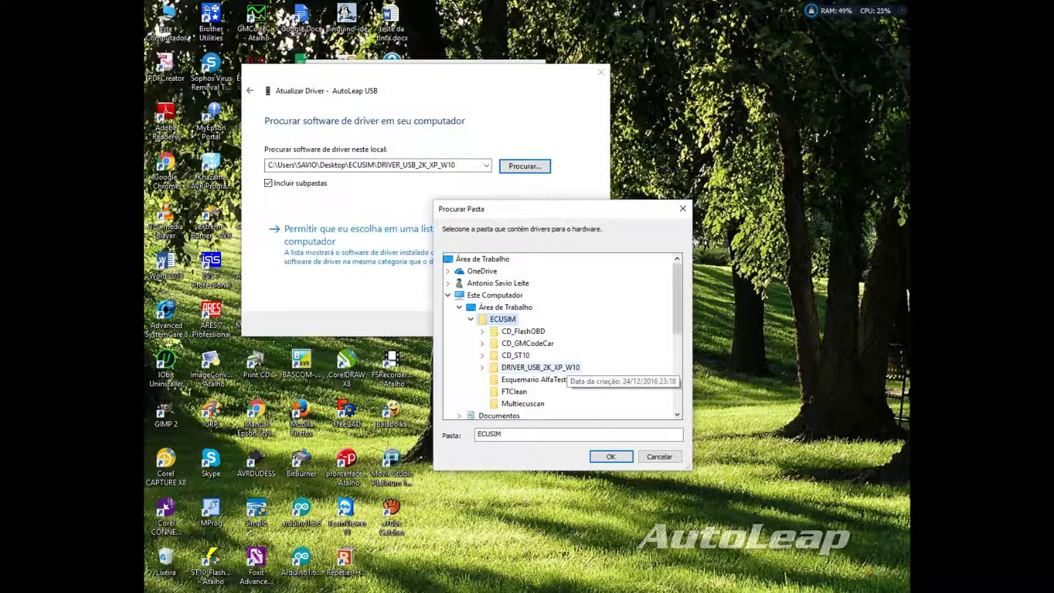
double_click(540, 367)
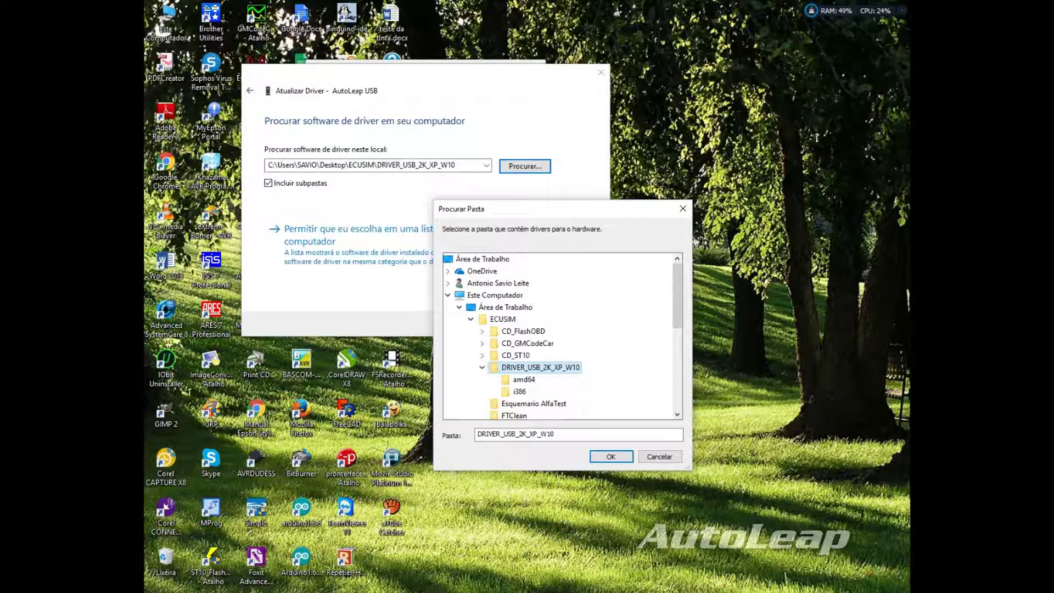
click(611, 456)
click(525, 324)
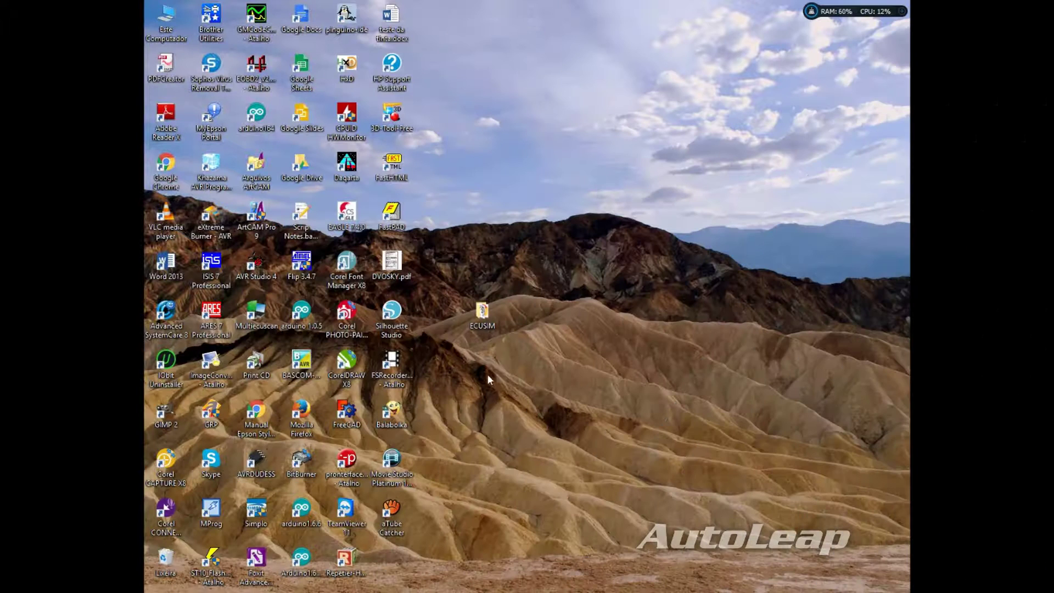
Run EOBD2_v2.exe from ECUSIM's CD_FlashOBD\FlashEOBD2 folder, check its main window, and exit the program
double_click(483, 318)
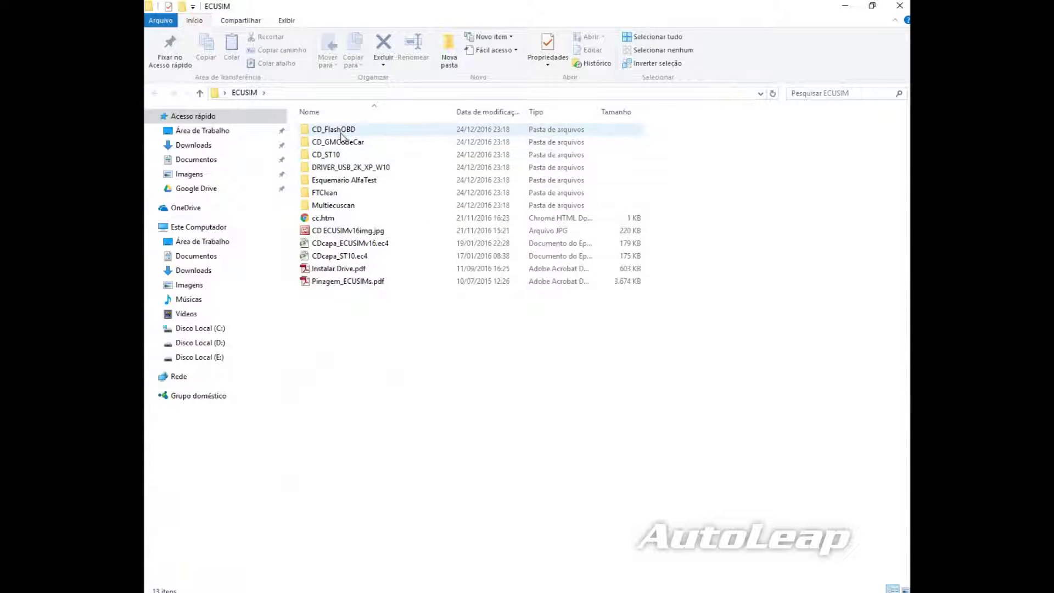
double_click(341, 136)
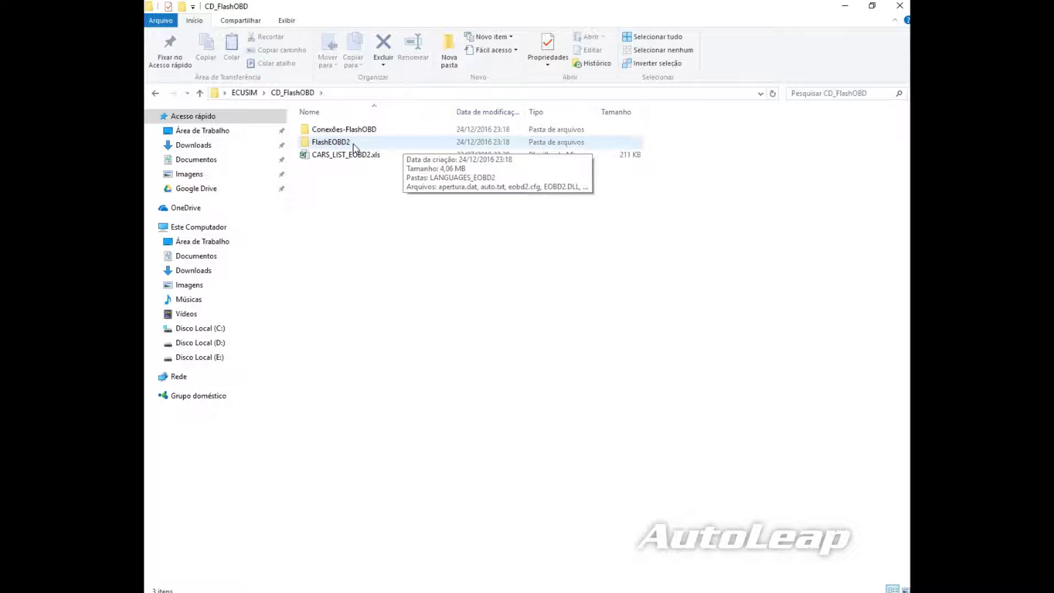
double_click(331, 142)
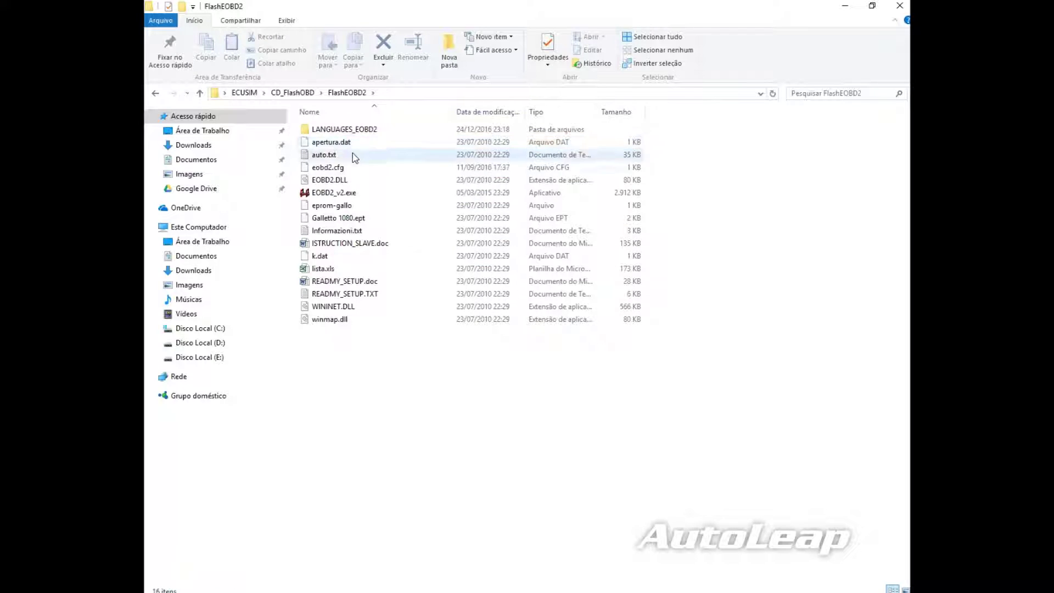
double_click(351, 193)
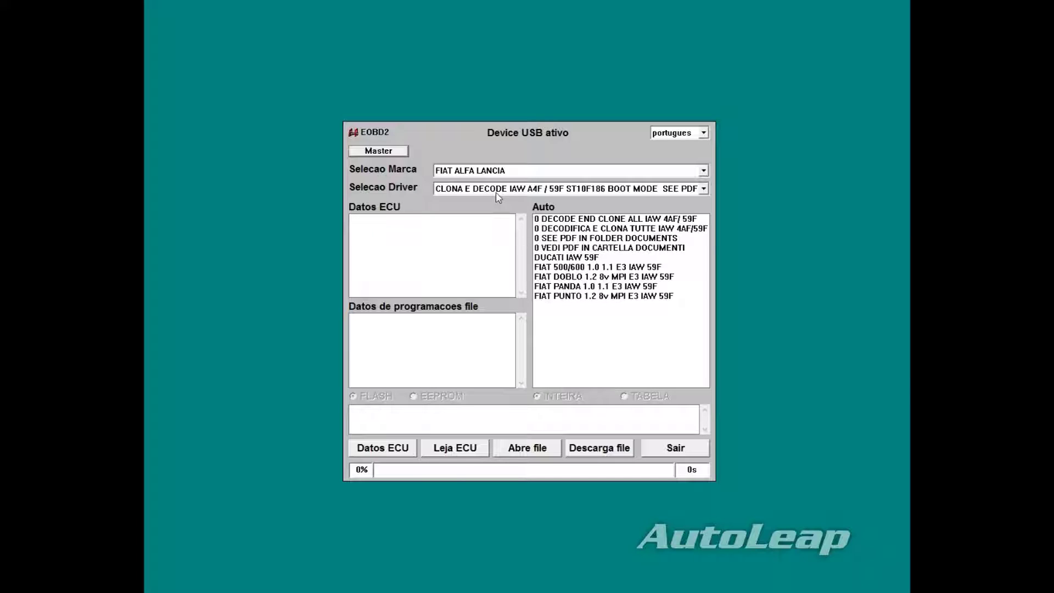
click(676, 449)
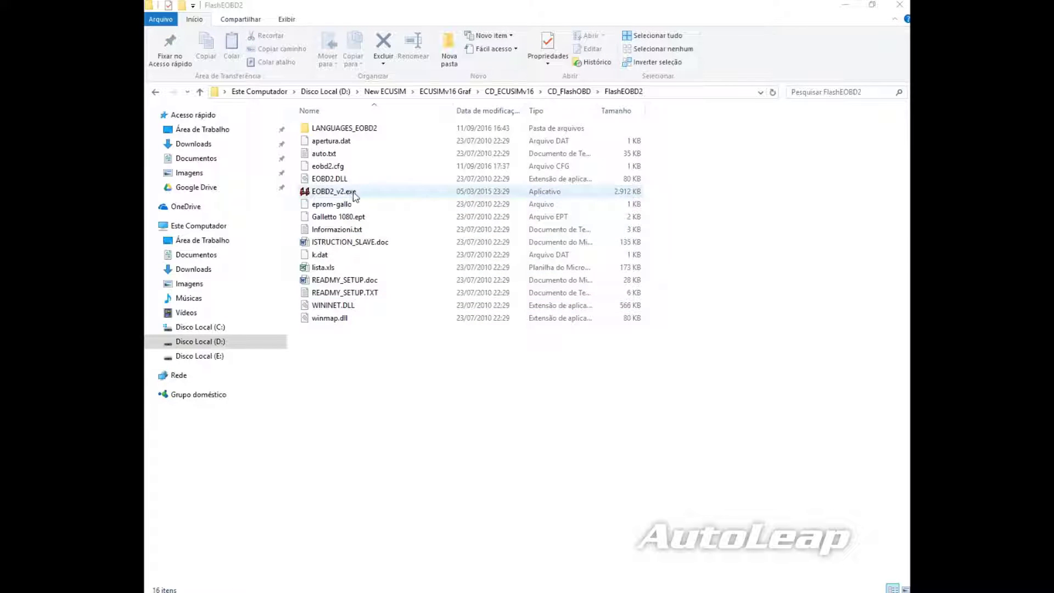
Create a desktop shortcut to EOBD2_v2.exe, check the desktop, and return to the CD_FlashOBD folder
click(377, 196)
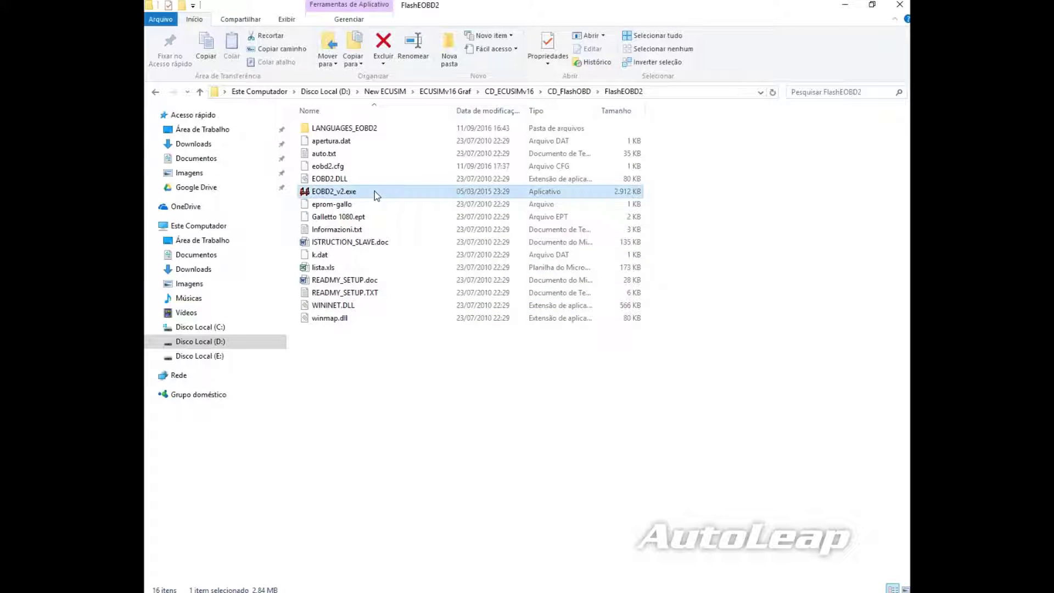
right_click(376, 195)
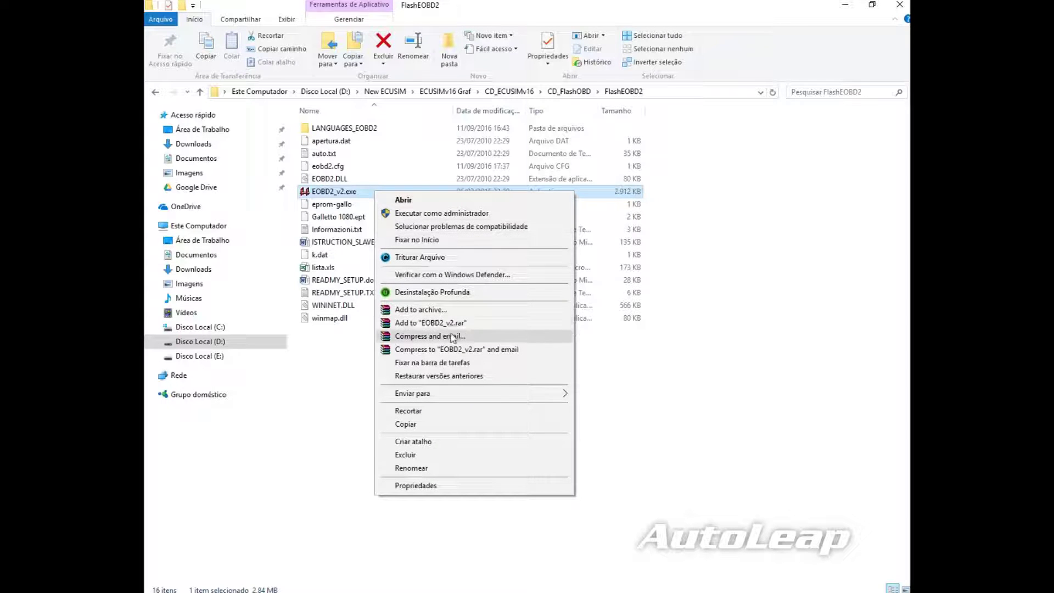
mouse_move(520, 399)
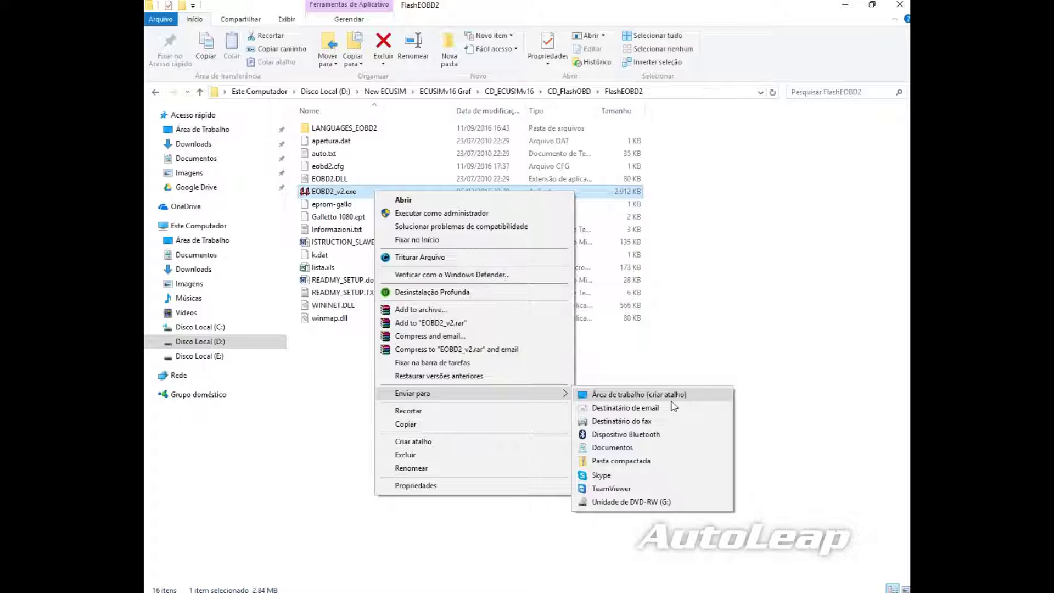
click(639, 395)
key(super+d)
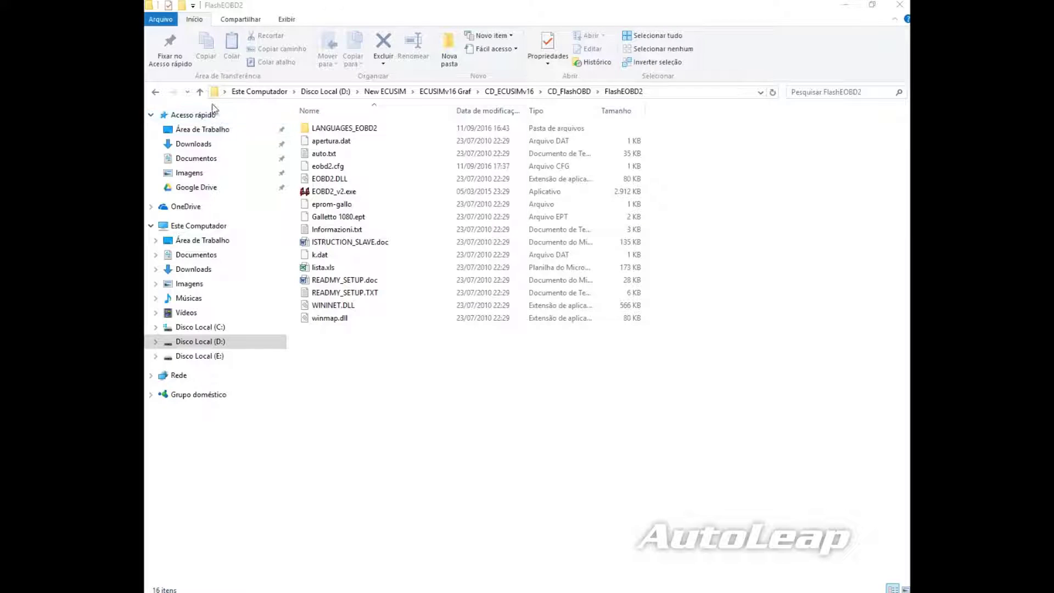
click(200, 92)
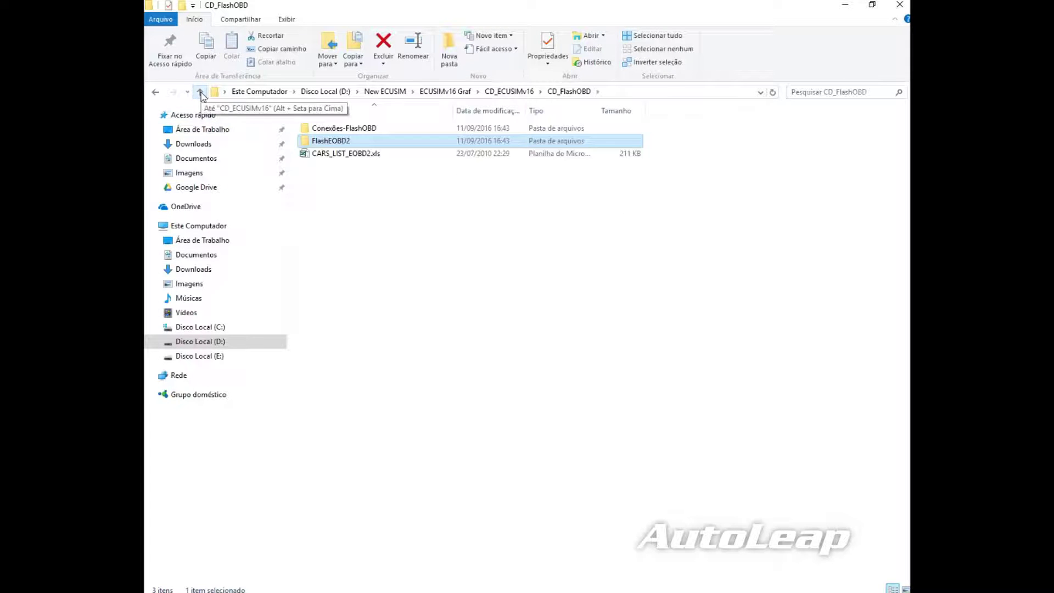
Create a desktop shortcut to GMCodeCar.exe from the CD_GMCodeCar\GMCodeCar folder and show the desktop
click(200, 93)
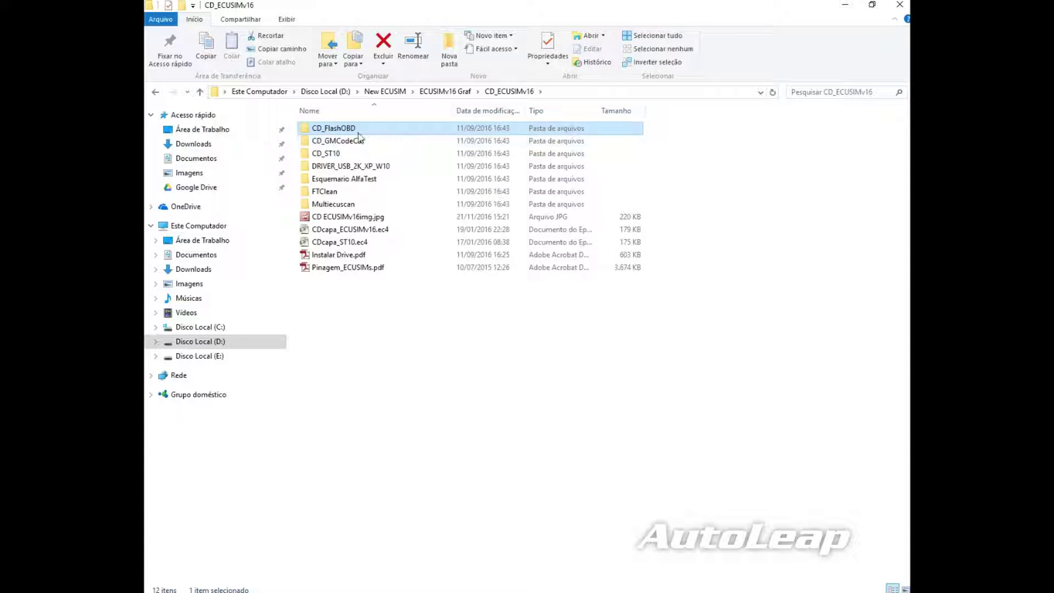
click(399, 141)
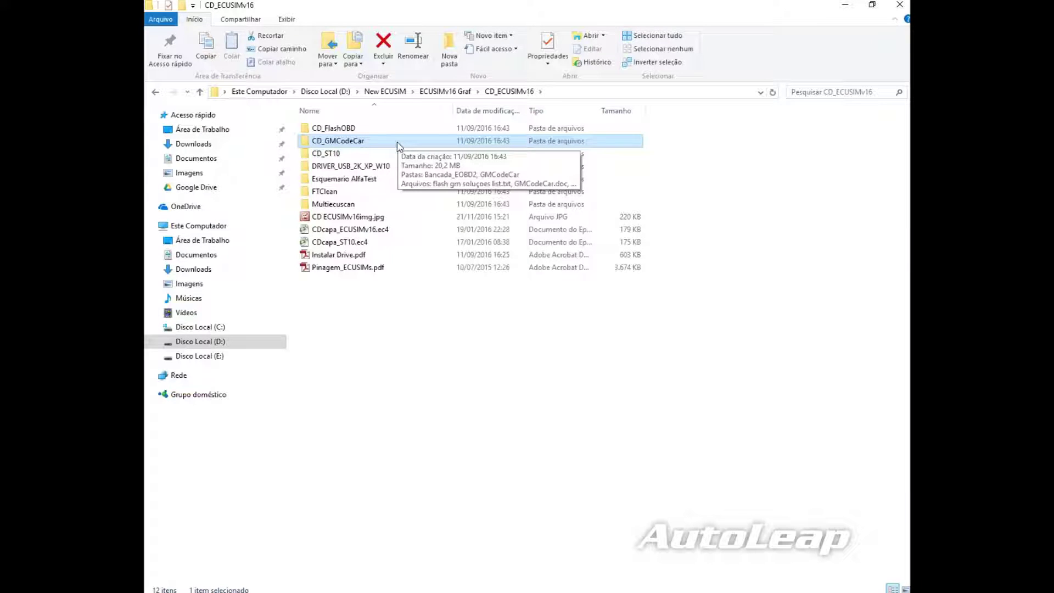
double_click(359, 142)
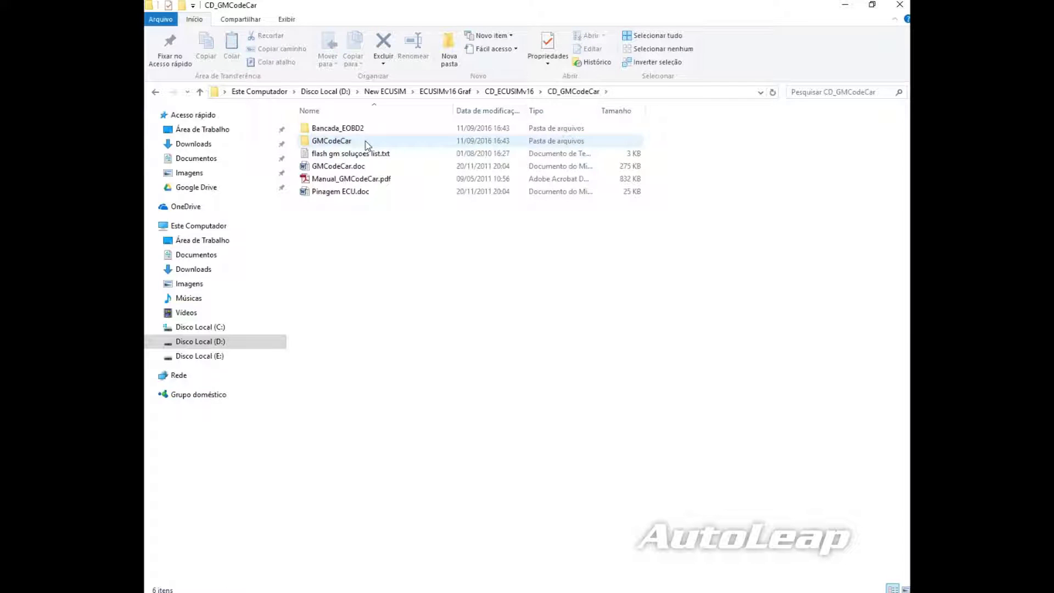
double_click(333, 141)
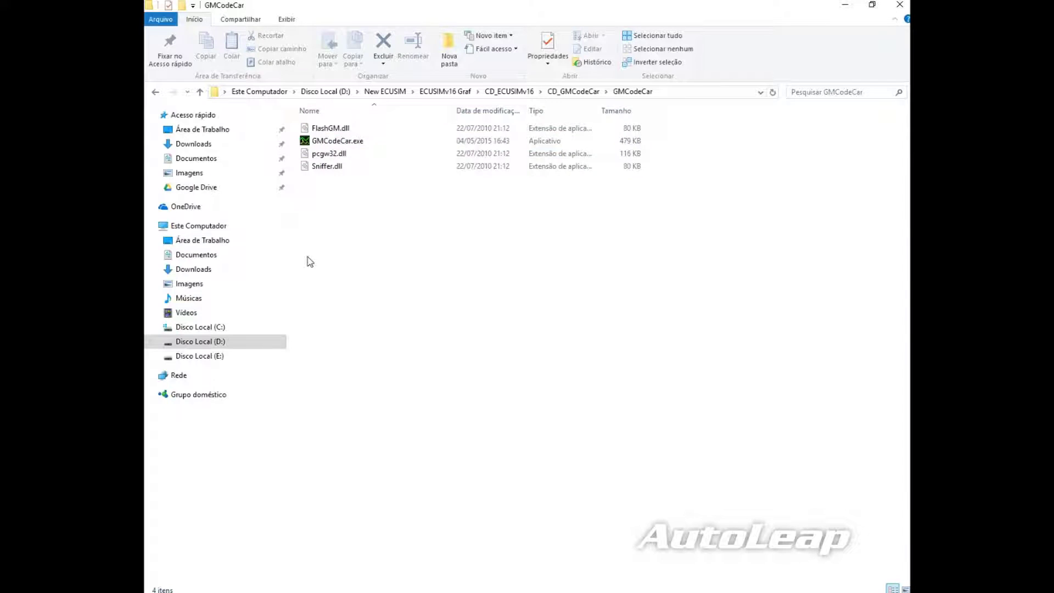
click(342, 143)
right_click(342, 142)
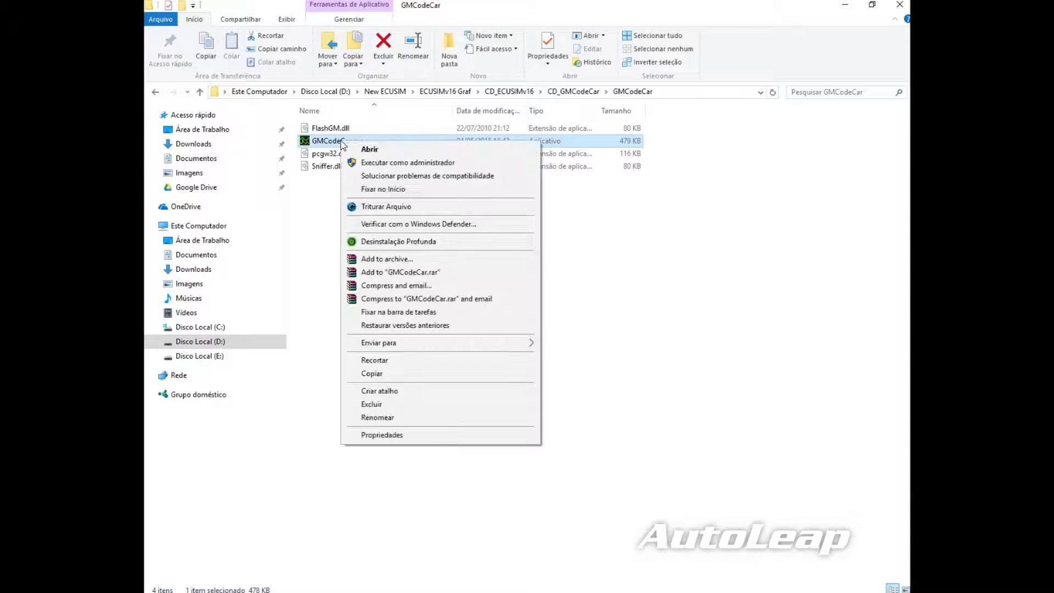
mouse_move(407, 341)
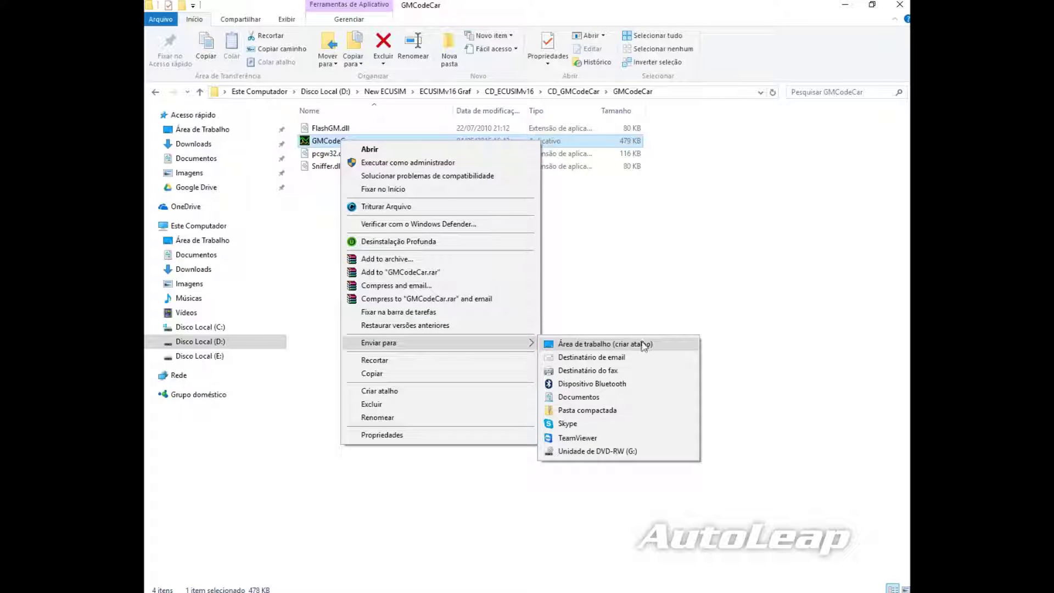
click(645, 345)
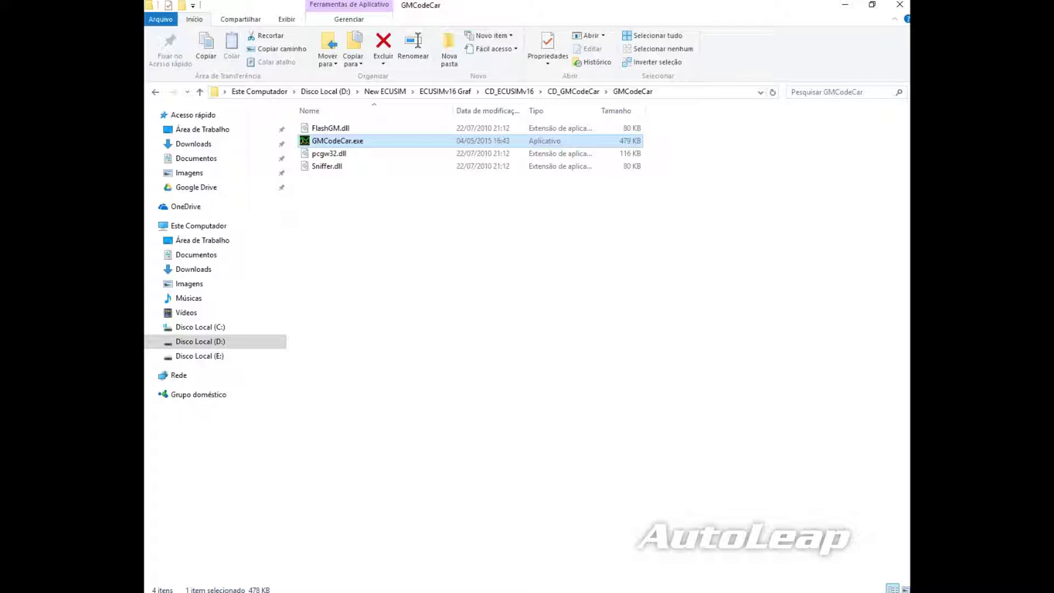
key(super+d)
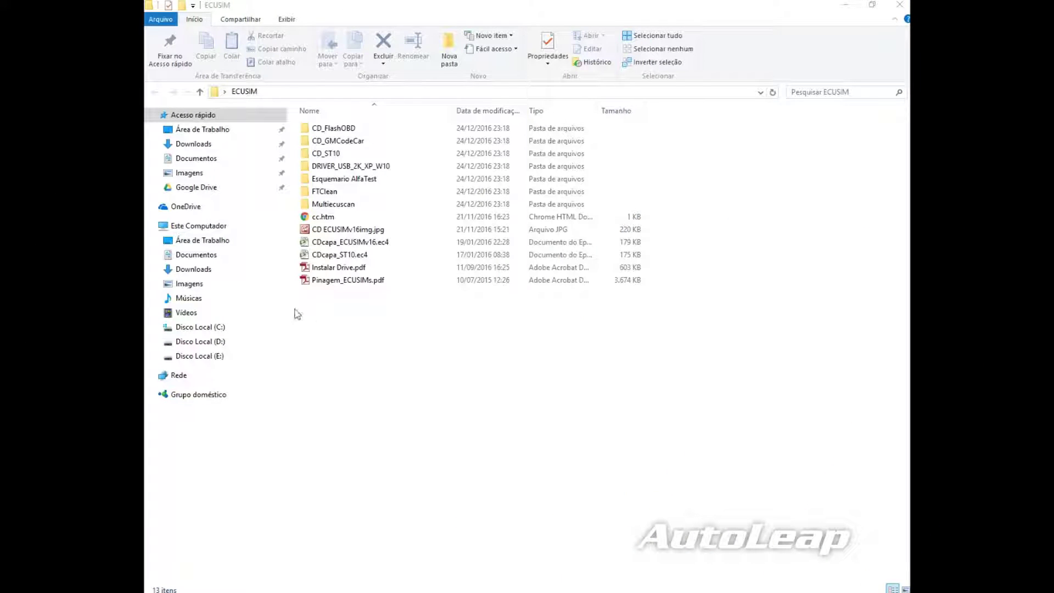
Open Device Manager from this computer's system properties, enlarge its window, and expand the COM/LPT ports and USB controllers
right_click(215, 231)
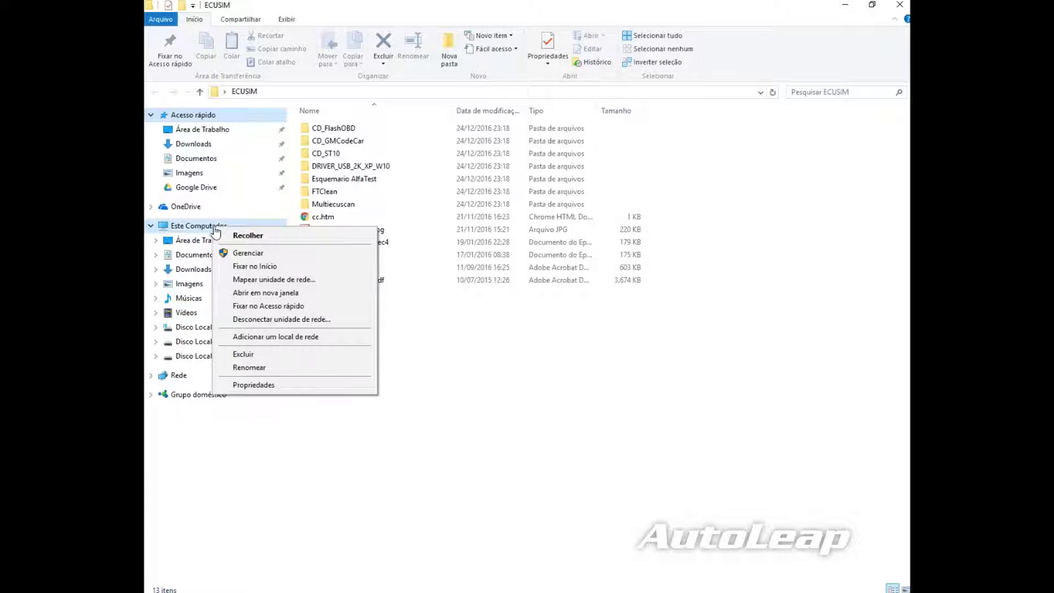
click(321, 387)
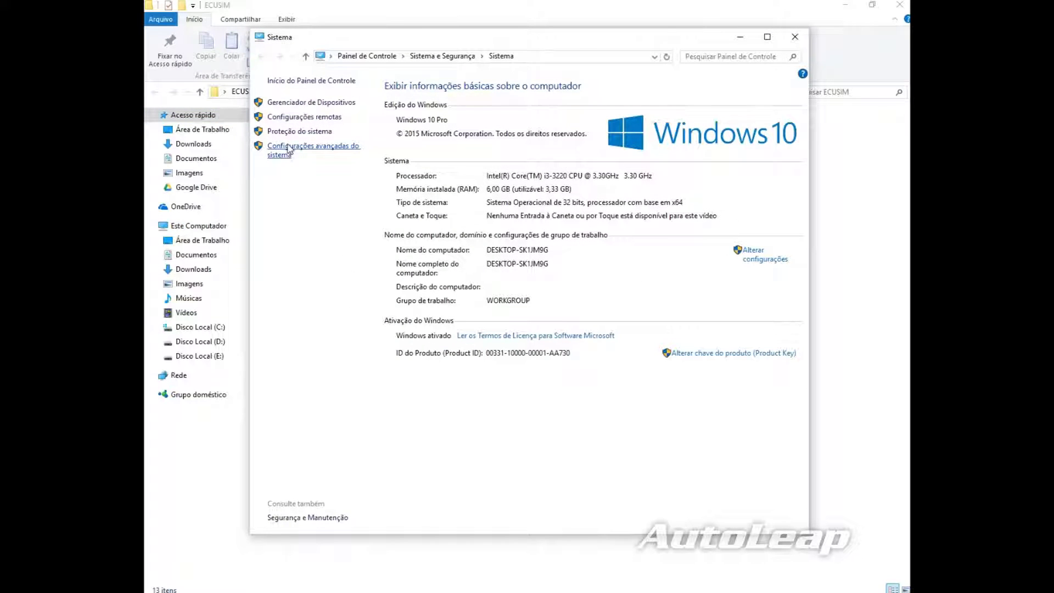
click(305, 104)
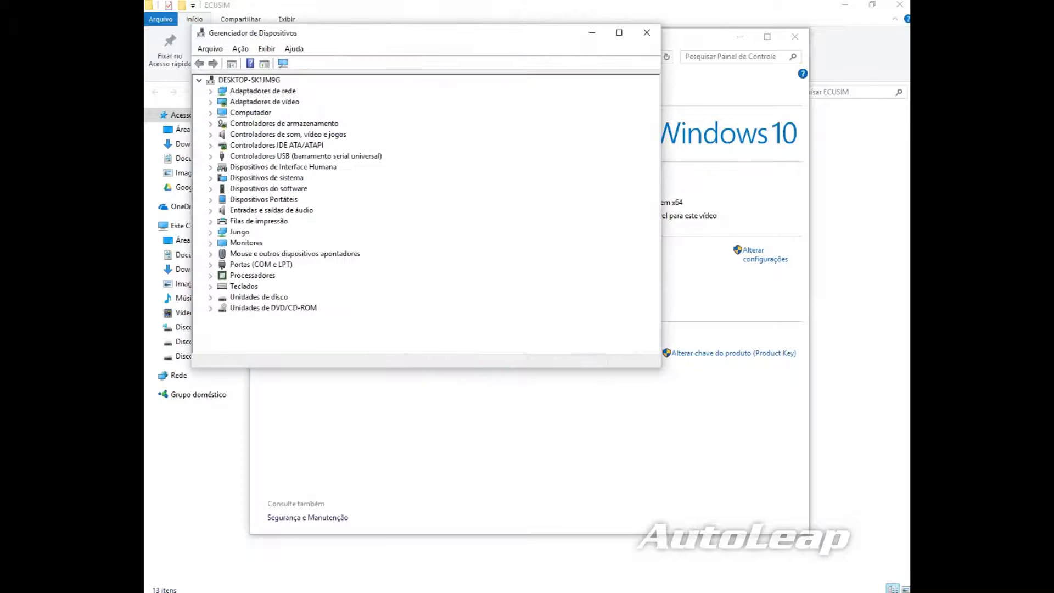
drag(657, 368, 656, 475)
drag(384, 33, 481, 47)
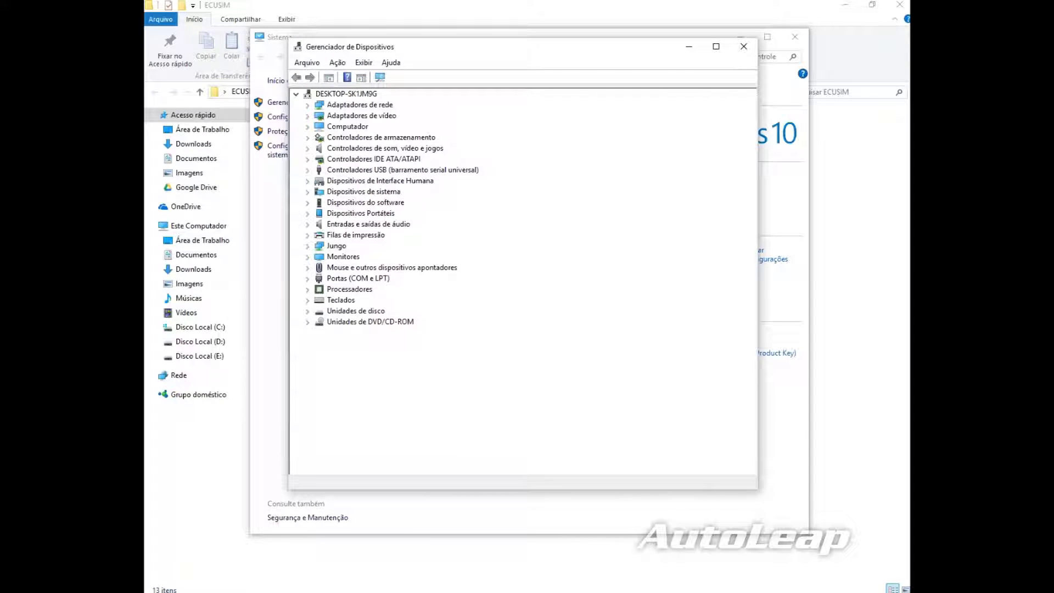
click(307, 278)
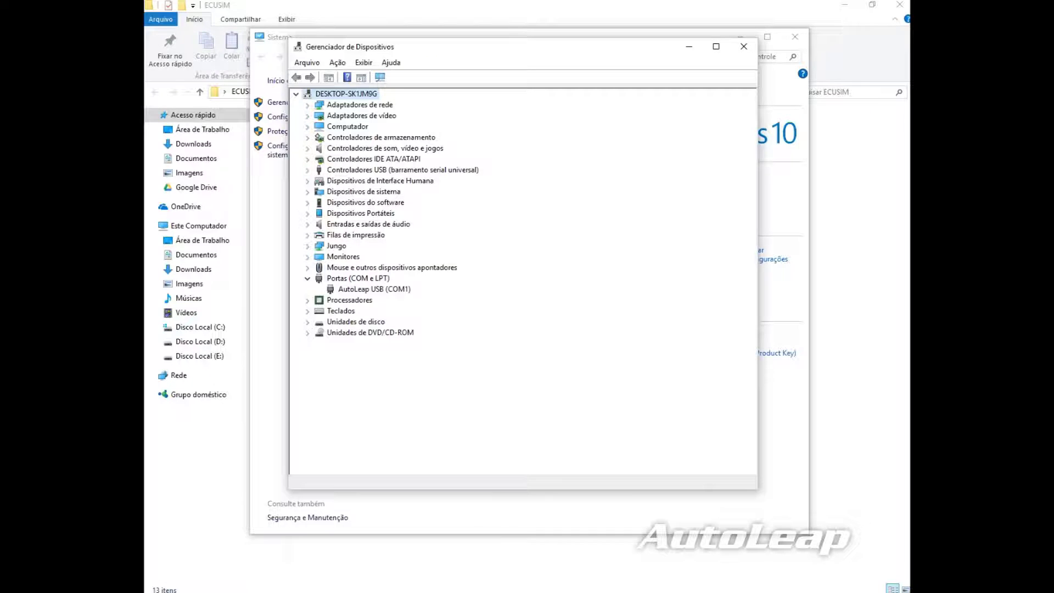
click(308, 170)
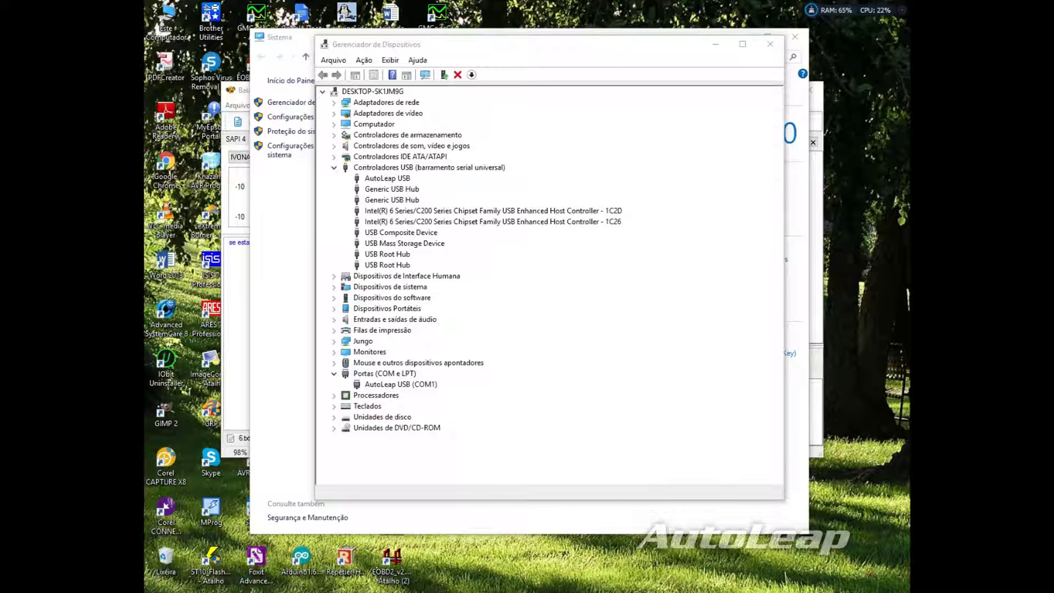
Update the AutoLeap USB controller's driver from the DRIVER_USB_2K_XP_W10 folder in the desktop ECUSIM folder, including subfolders
click(387, 178)
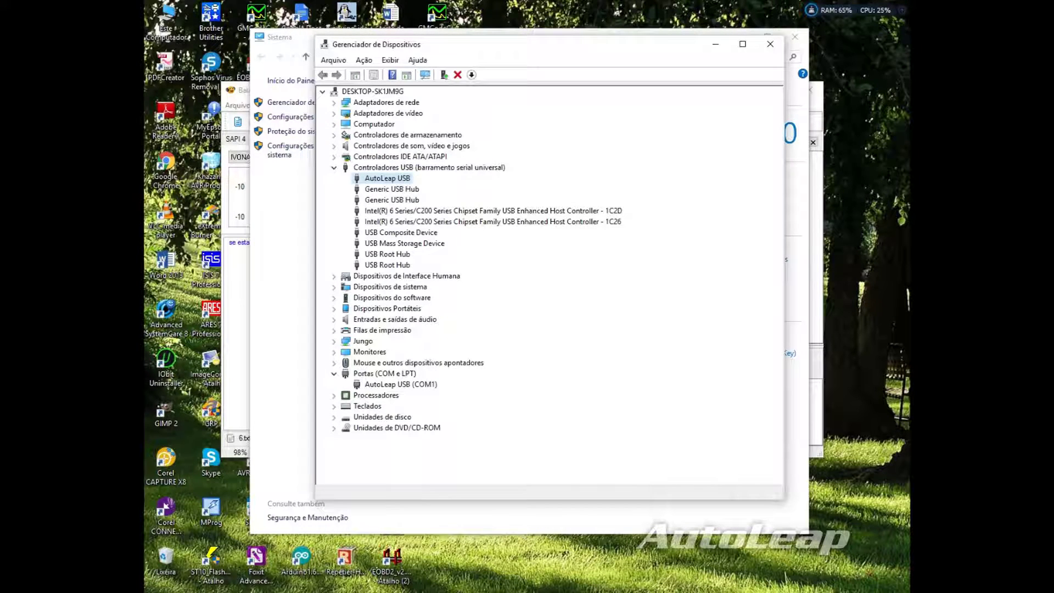
right_click(385, 178)
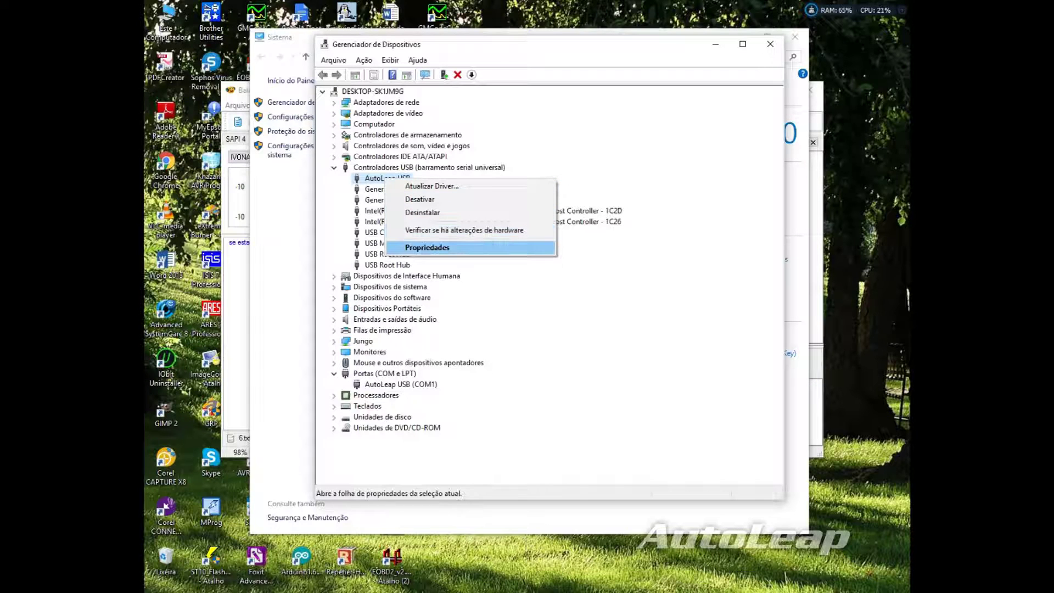
key(Return)
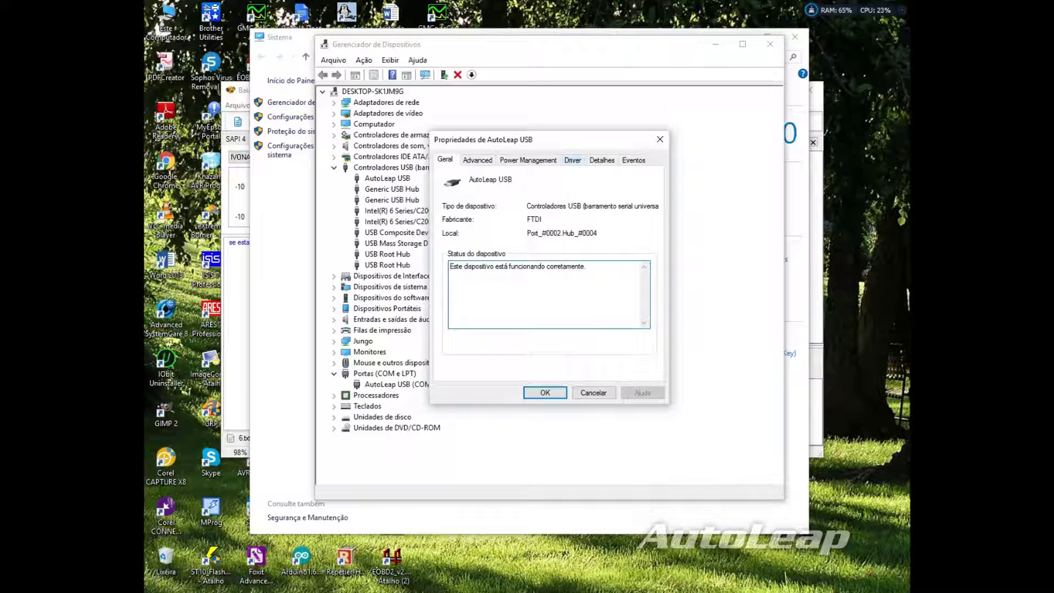
click(572, 160)
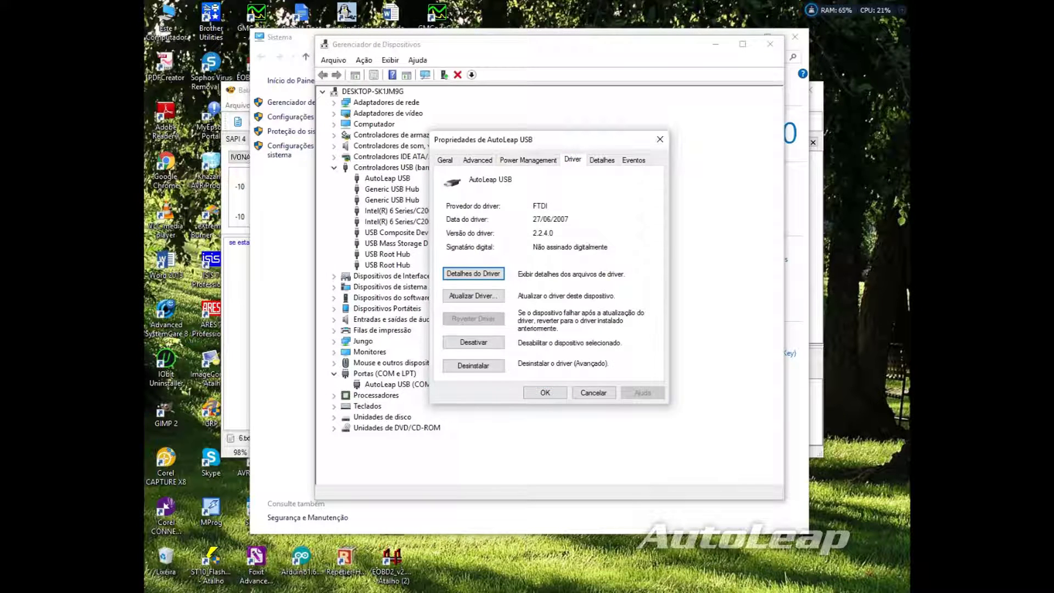
click(474, 296)
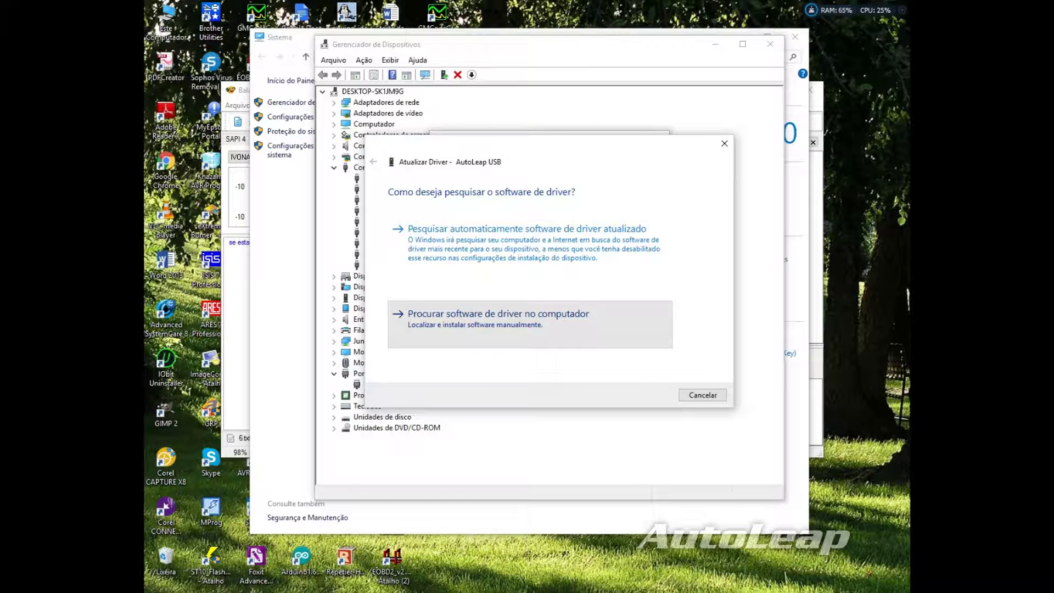
click(498, 313)
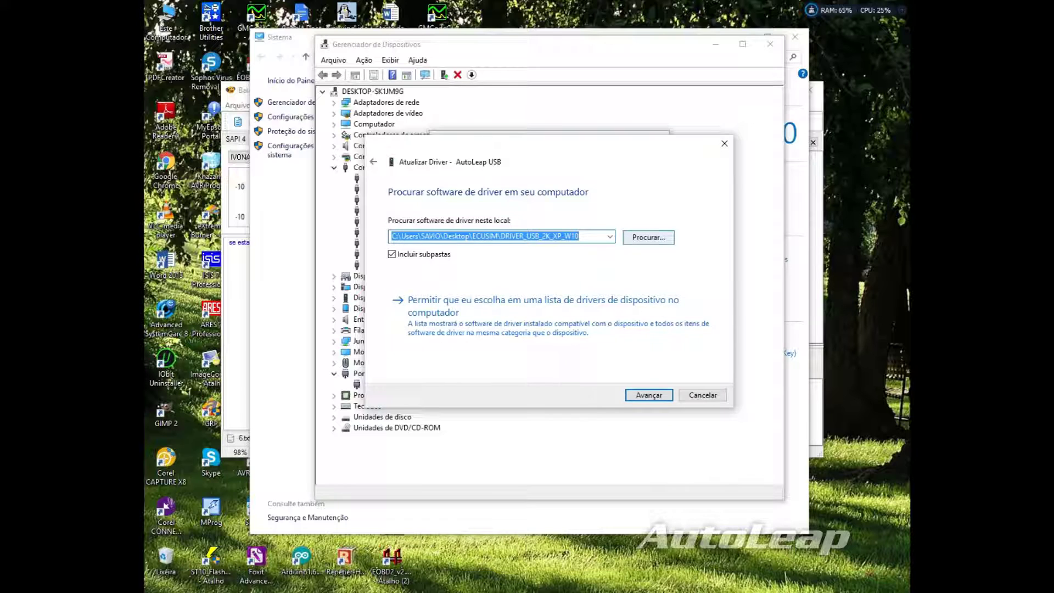
click(648, 237)
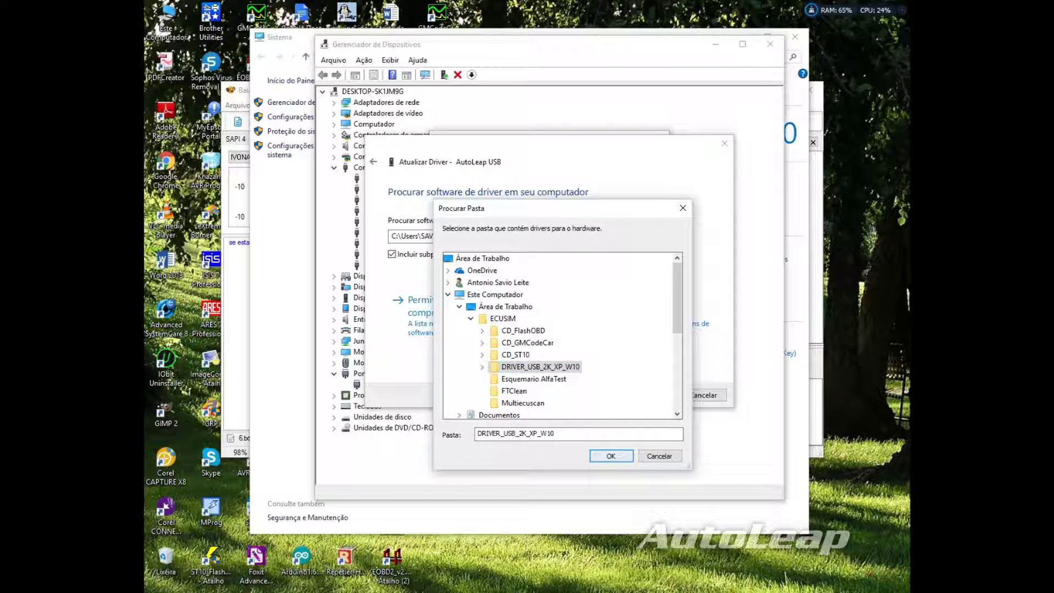
key(Return)
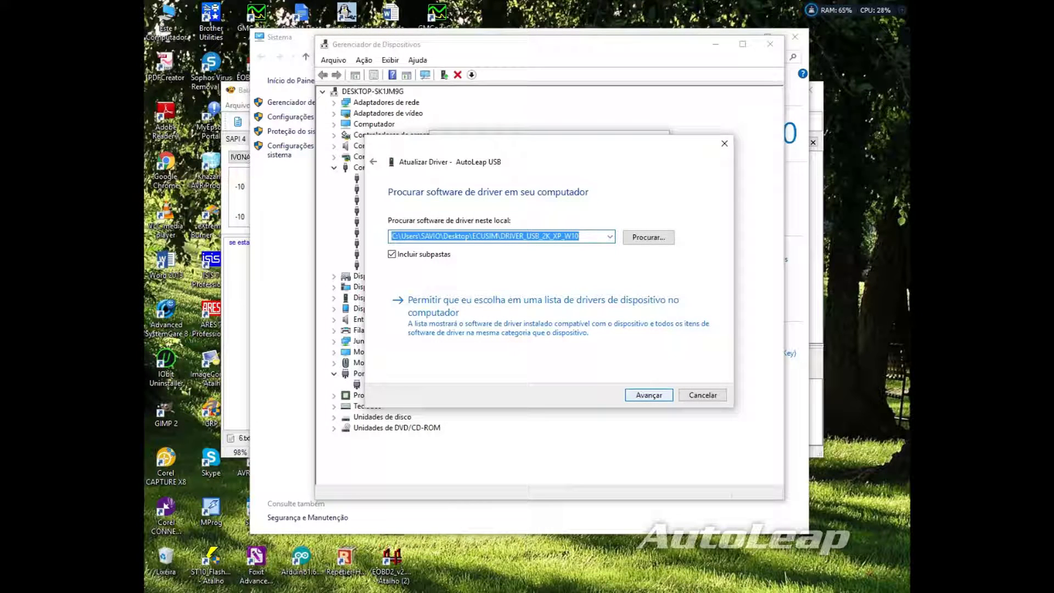
key(Return)
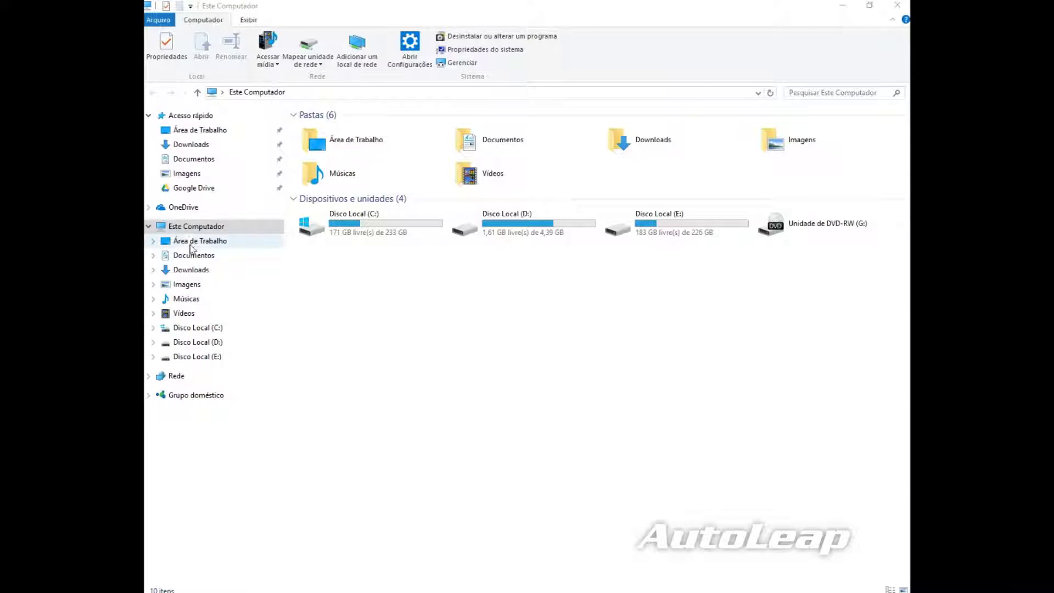
Open Device Manager from this computer's system properties and bring up the properties of the AutoLeap USB port
right_click(190, 231)
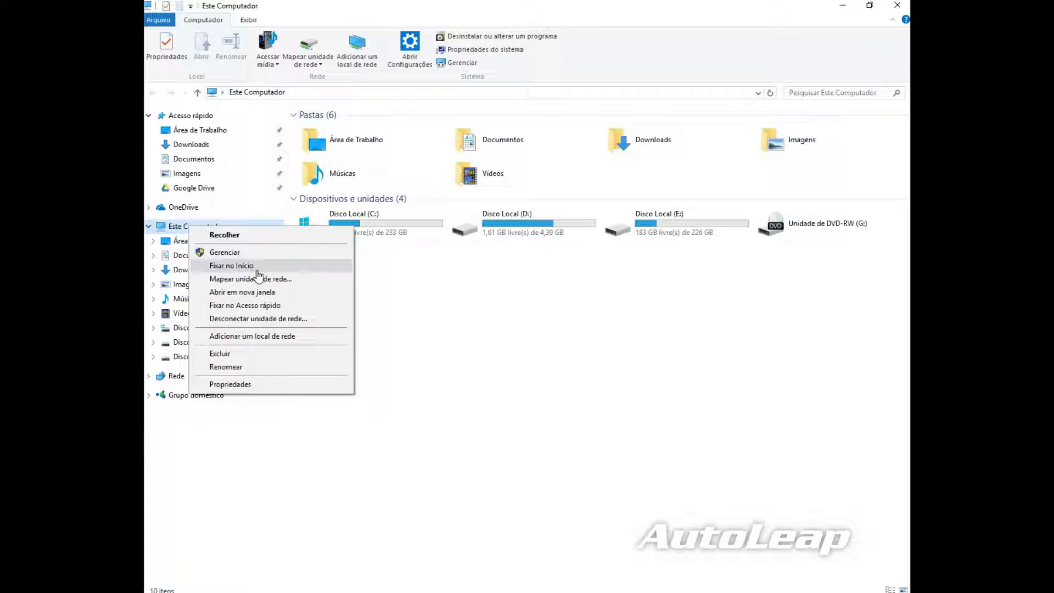
click(267, 388)
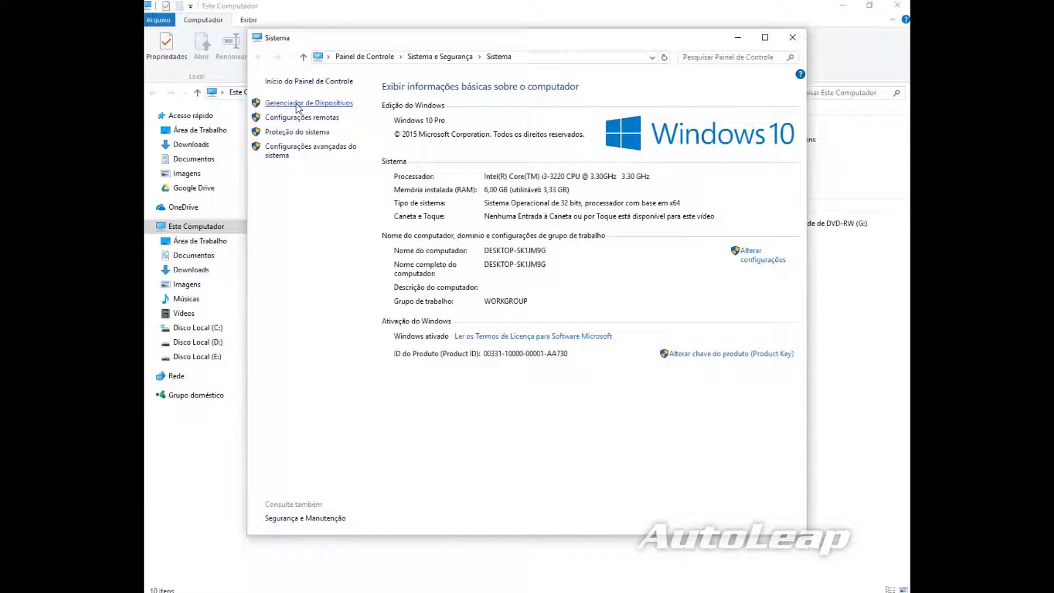
click(297, 104)
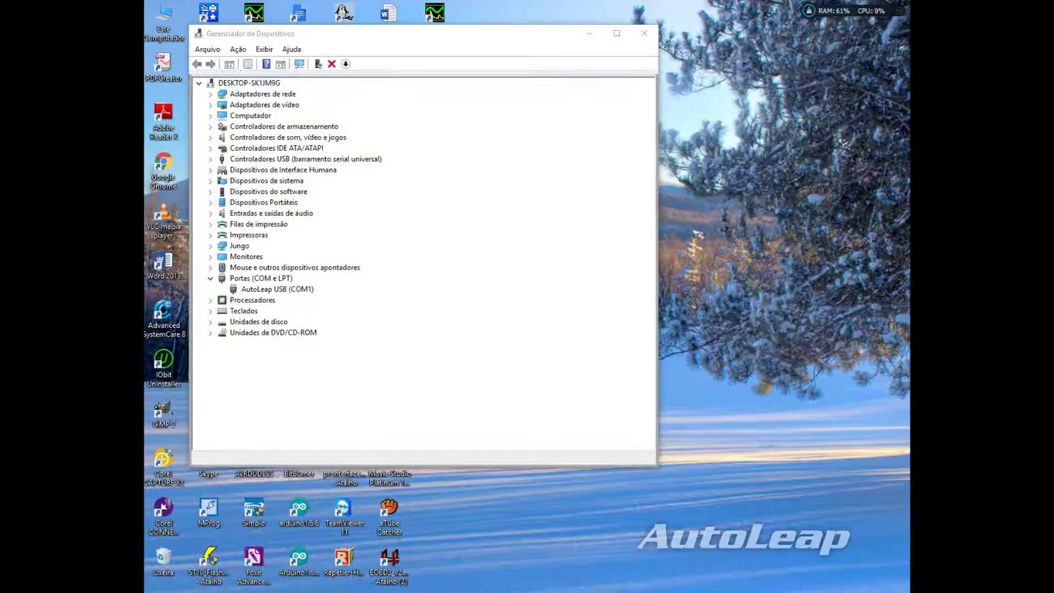
click(277, 289)
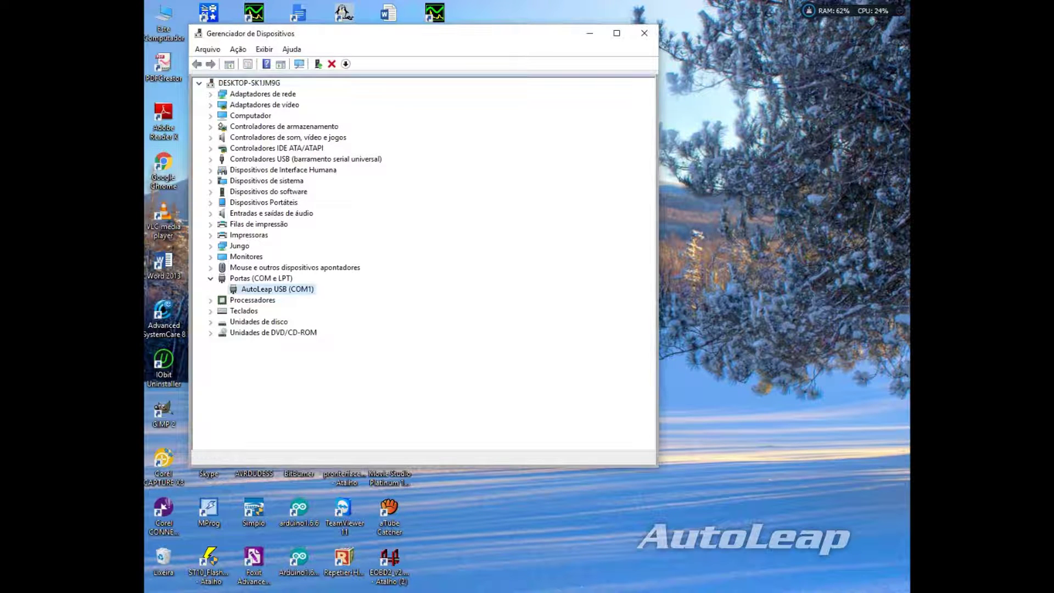
key(Return)
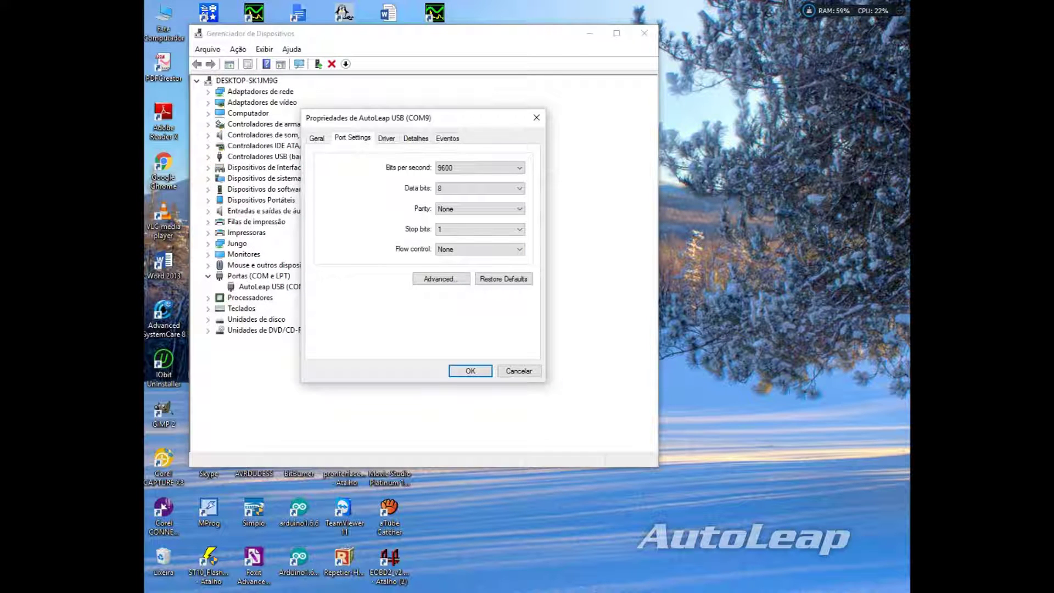
Set the AutoLeap USB port's COM port number to COM1 in its advanced settings and accept the changes
click(441, 279)
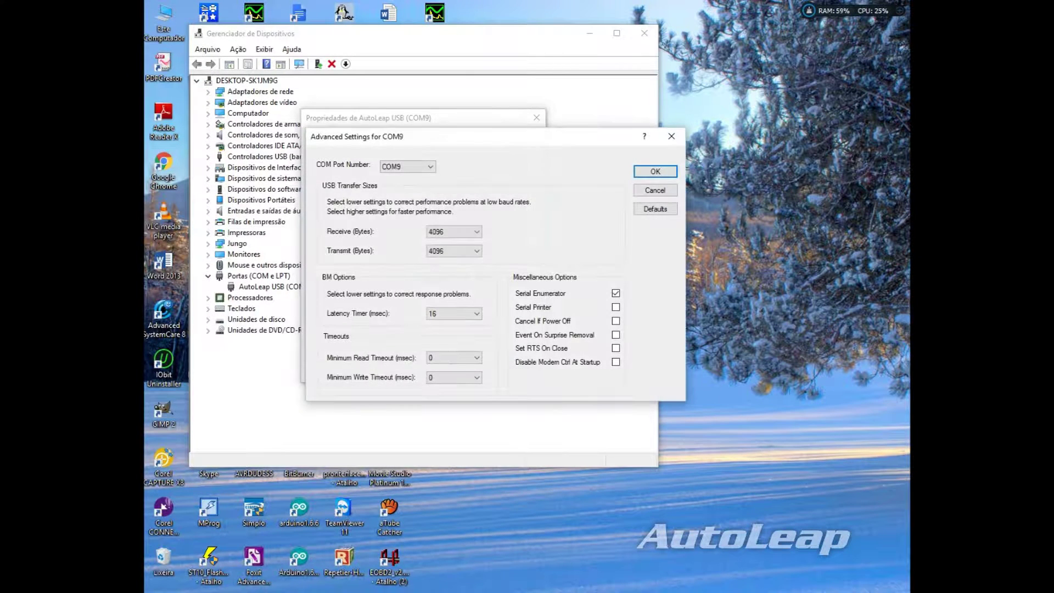
key(alt+Down)
scroll(406, 291, up, 3)
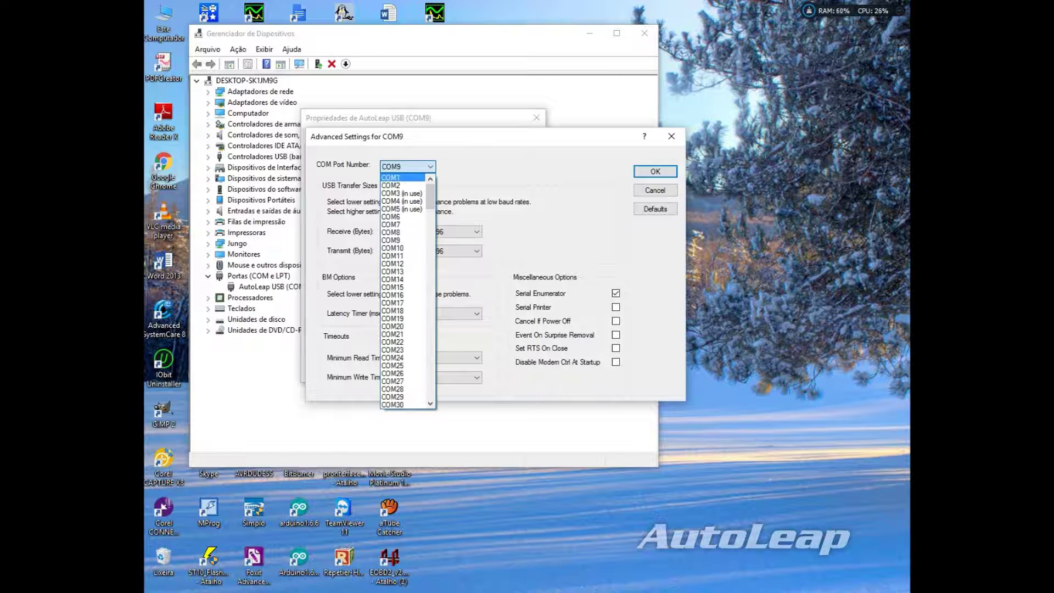
key(Return)
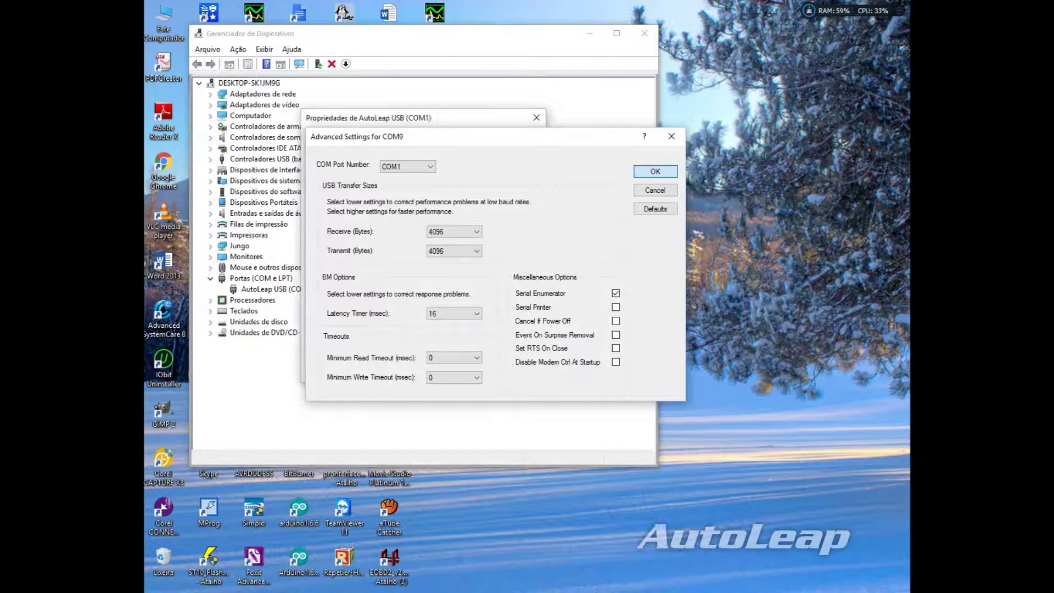
key(Return)
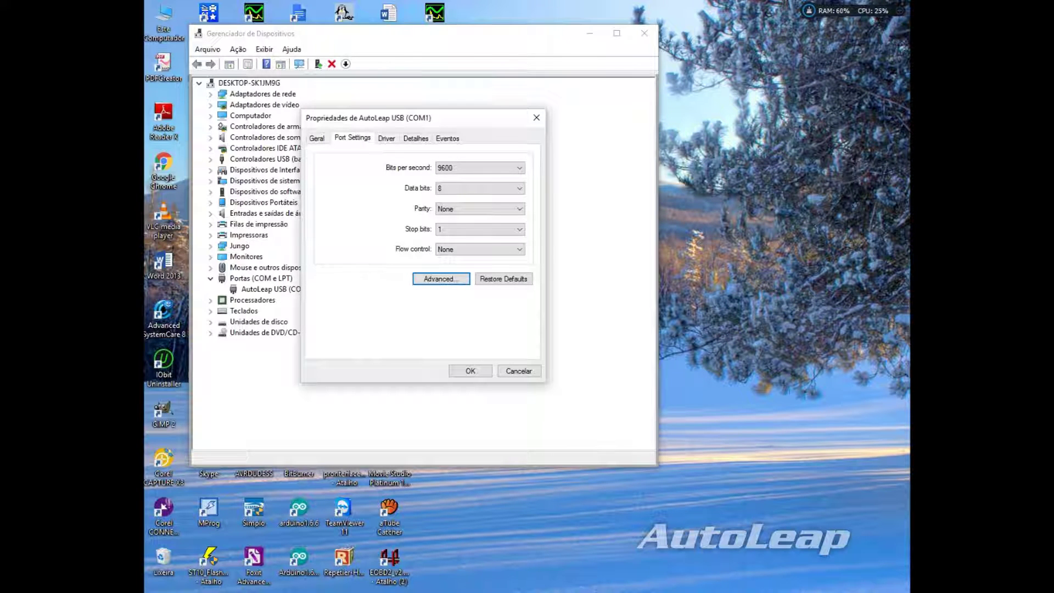
key(Return)
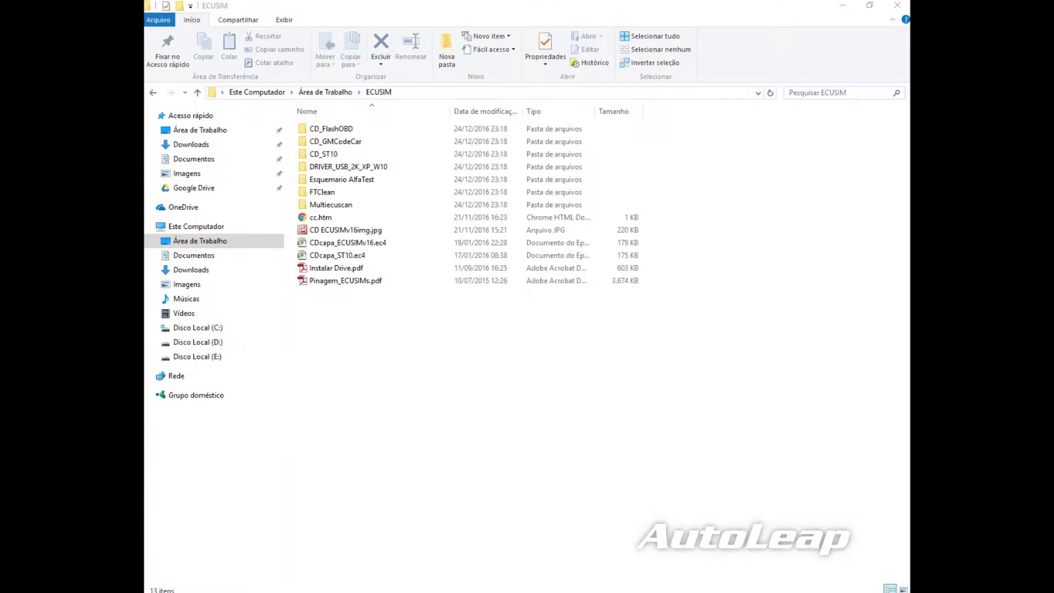
Create a desktop shortcut to ST10_Flasher_V5_Portugues.exe from the desktop ECUSIM folder's CD_ST10\ST10Flasher-2.4B folder
double_click(352, 157)
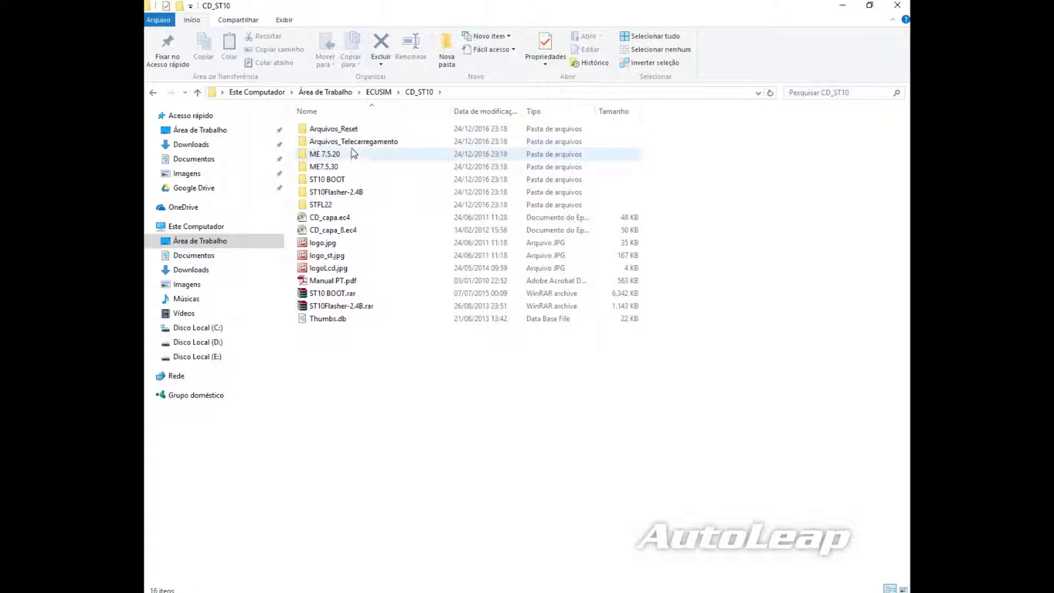
double_click(362, 193)
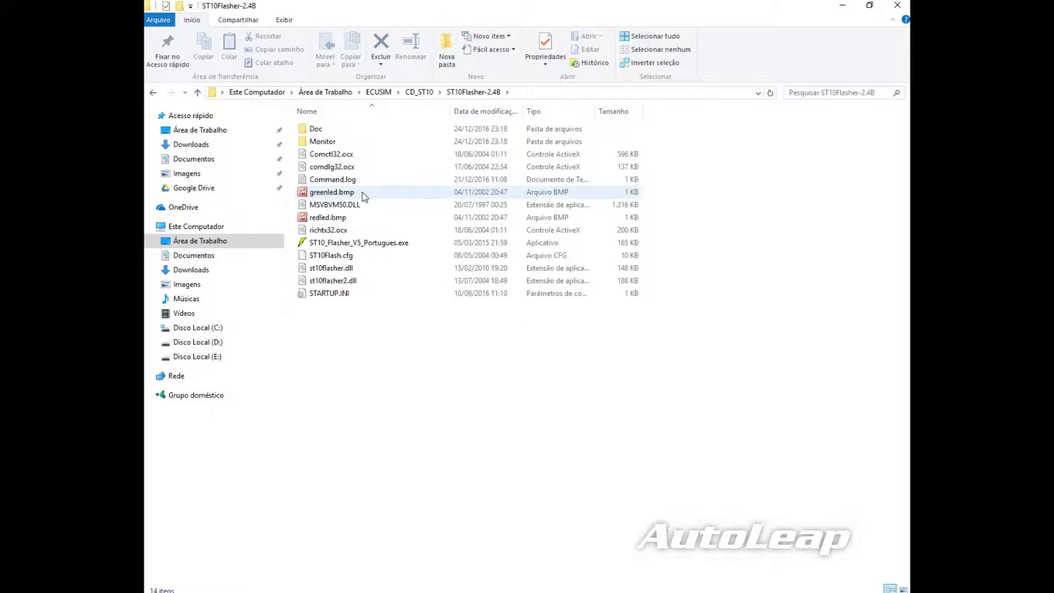
click(420, 245)
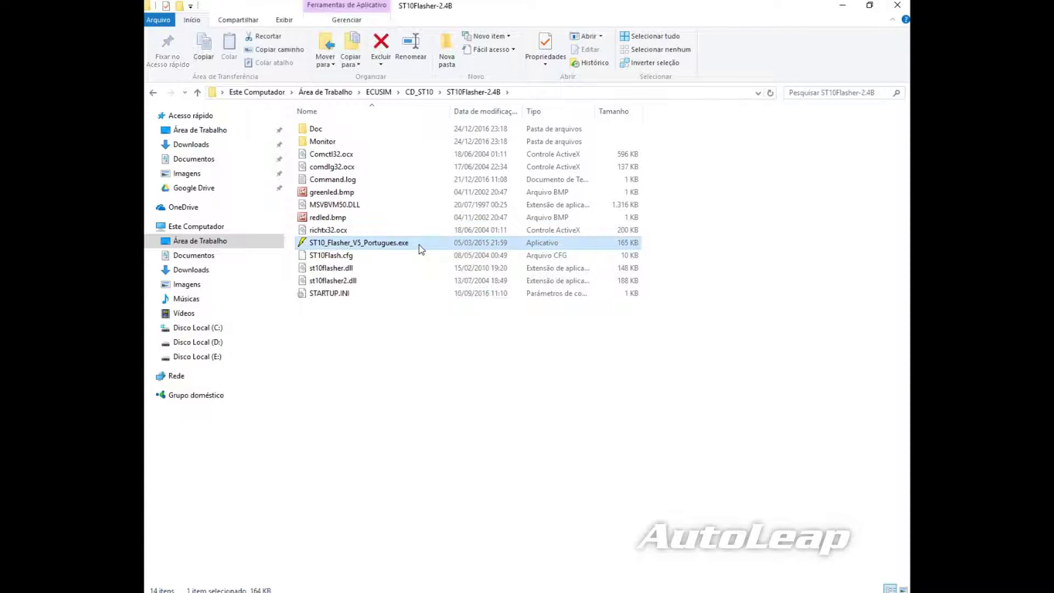
right_click(419, 245)
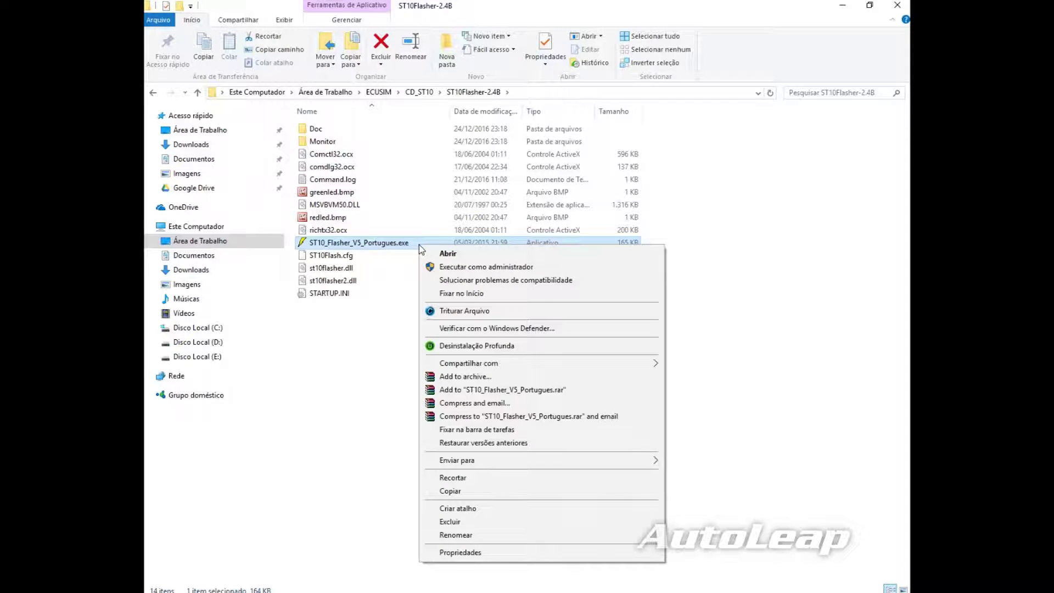
mouse_move(555, 364)
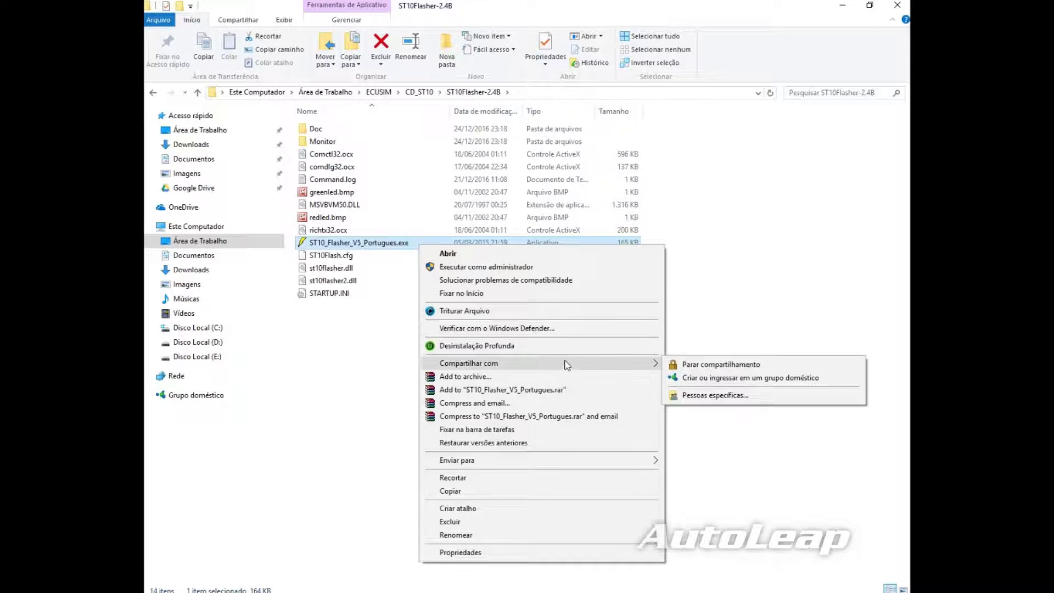
mouse_move(598, 464)
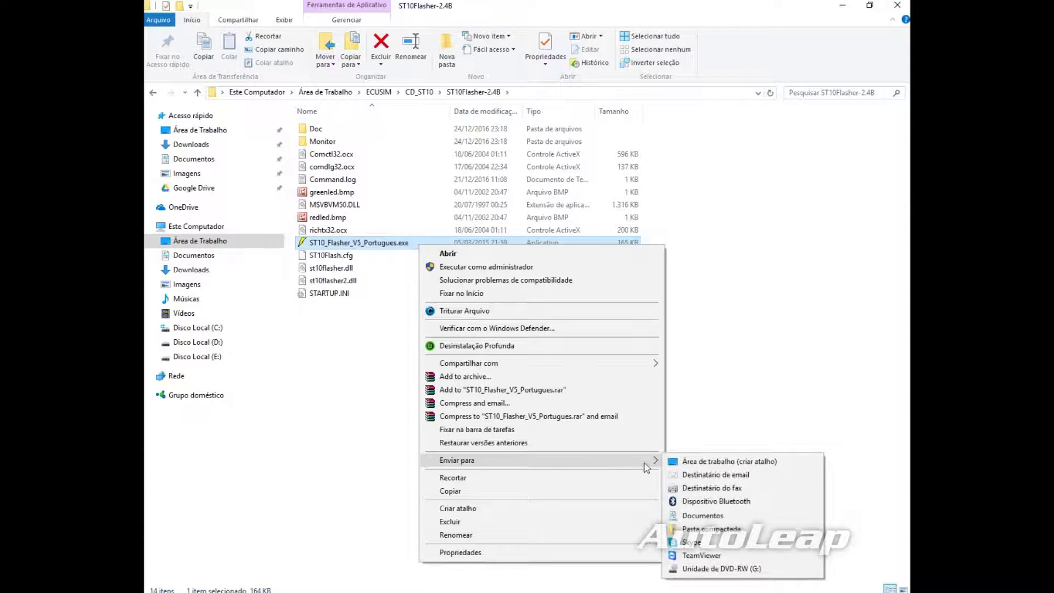